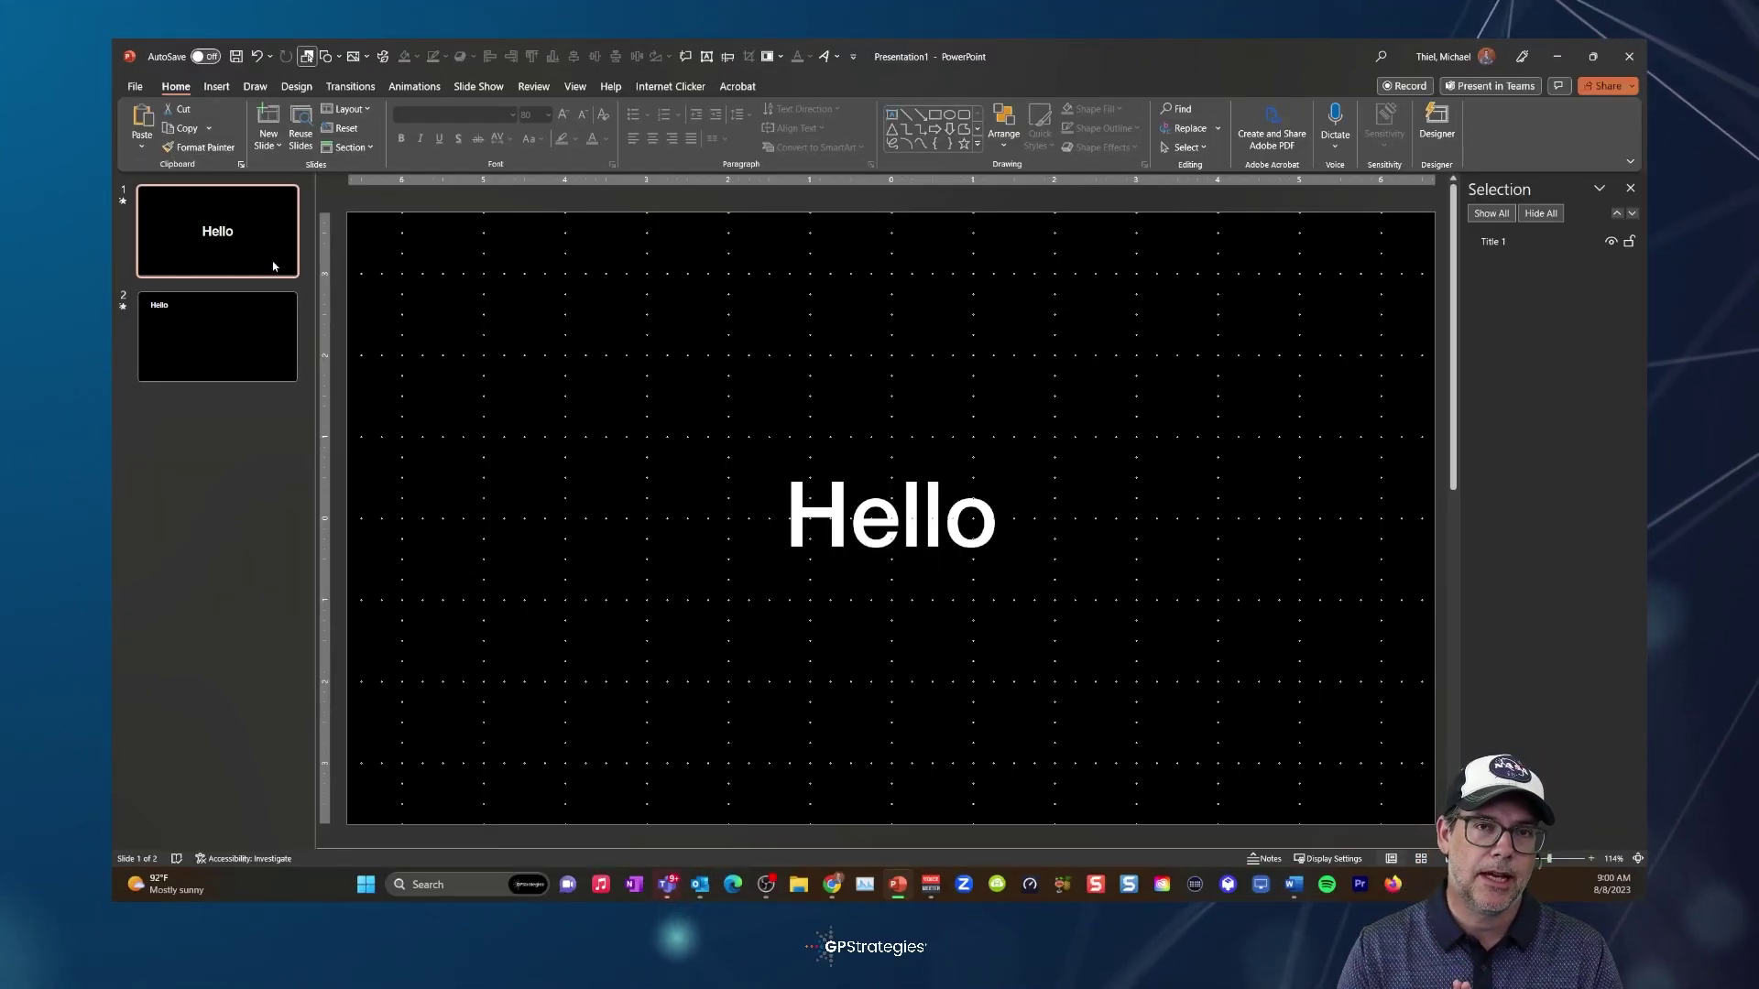
- Apply a Morph transition with a 01.25 duration to slide 2
{"action": "left_click", "coordinate": [253, 328]}
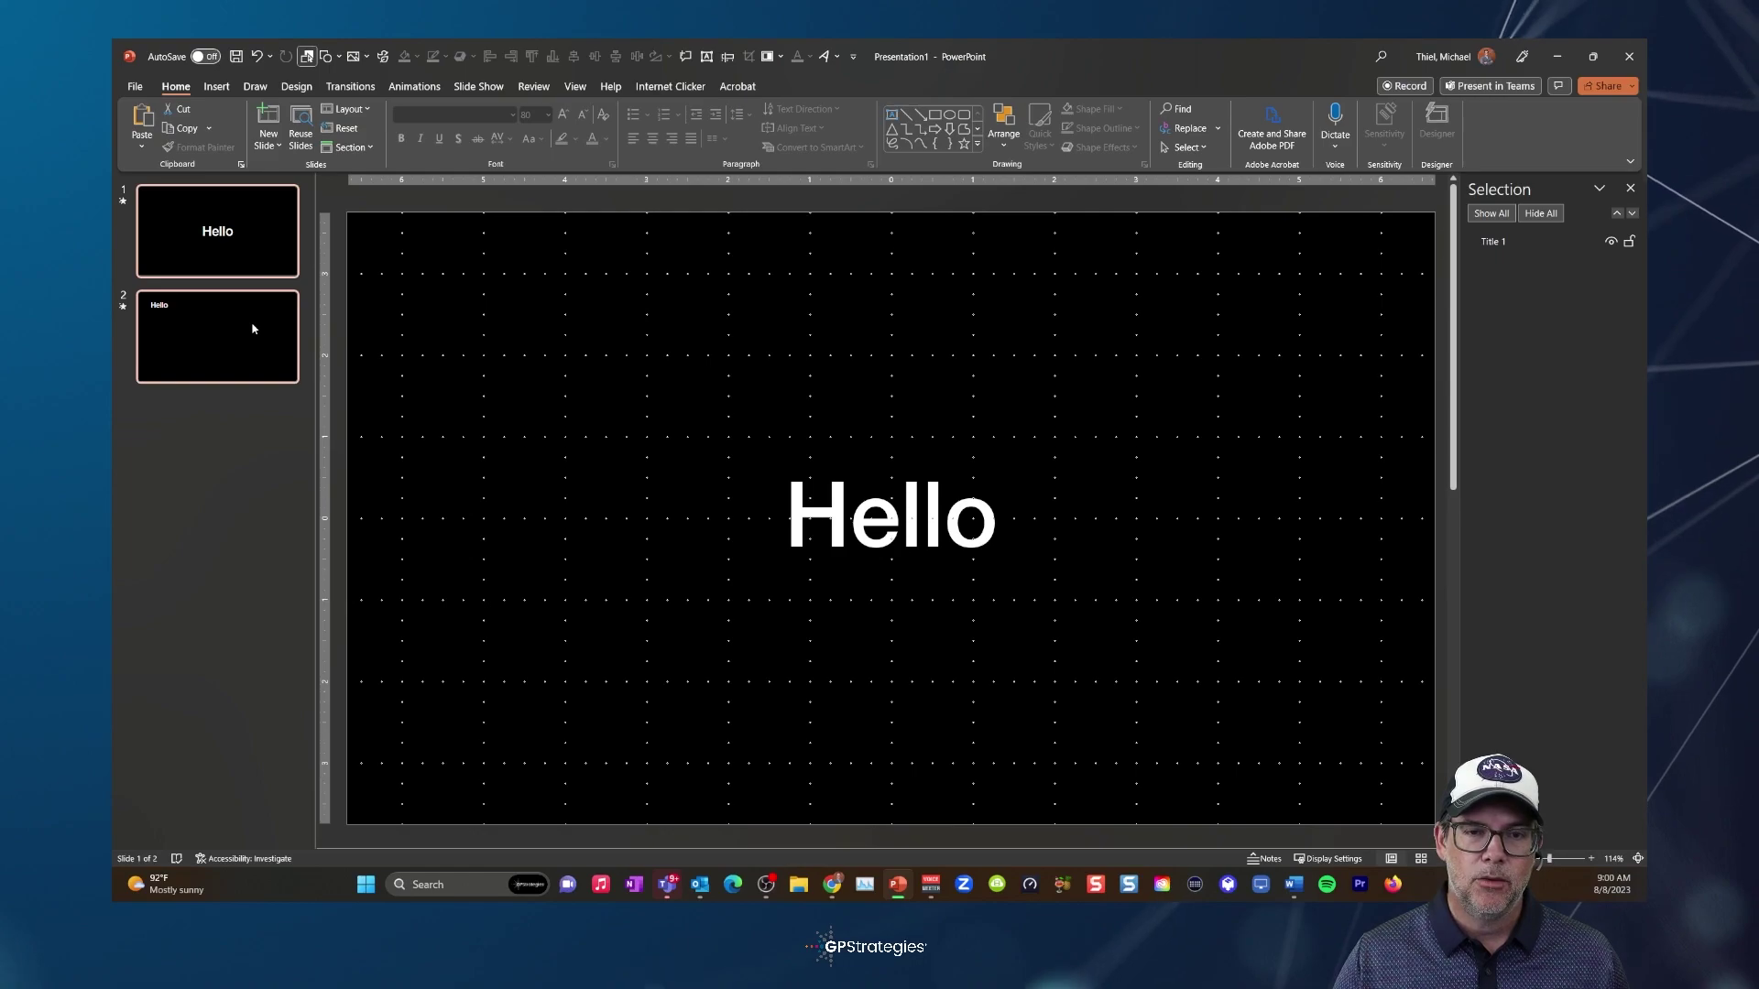
{"action": "left_click", "coordinate": [349, 88]}
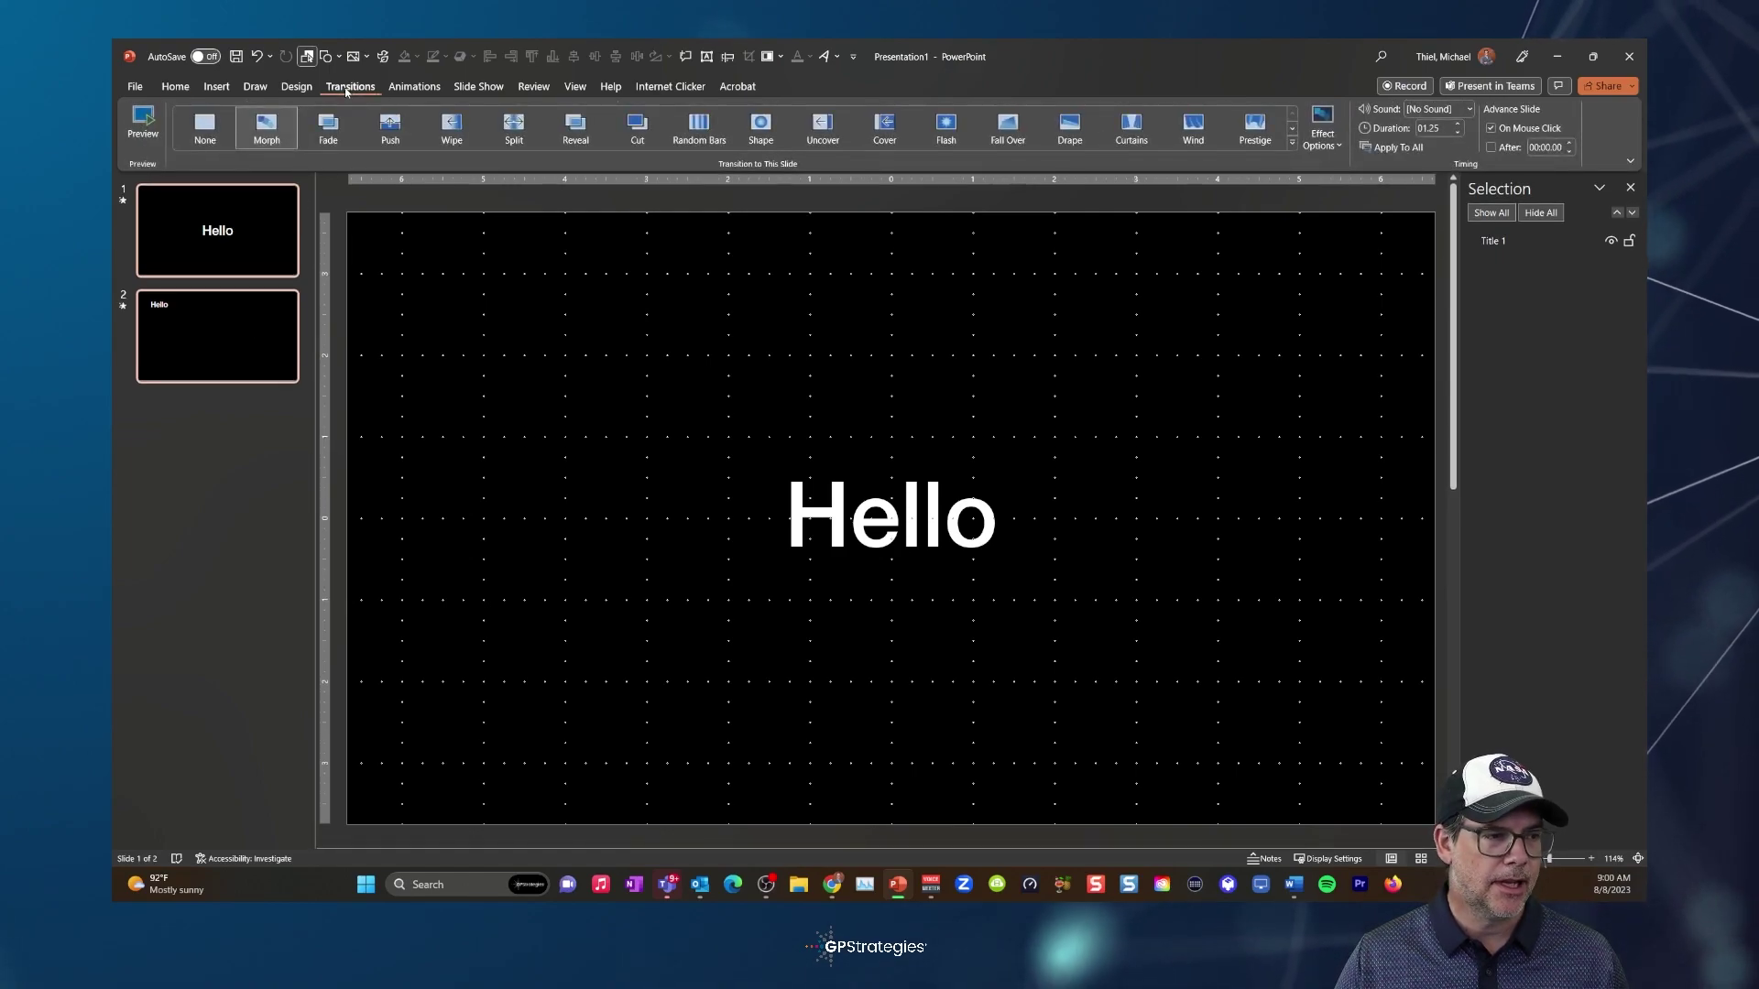
{"action": "left_click", "coordinate": [277, 135]}
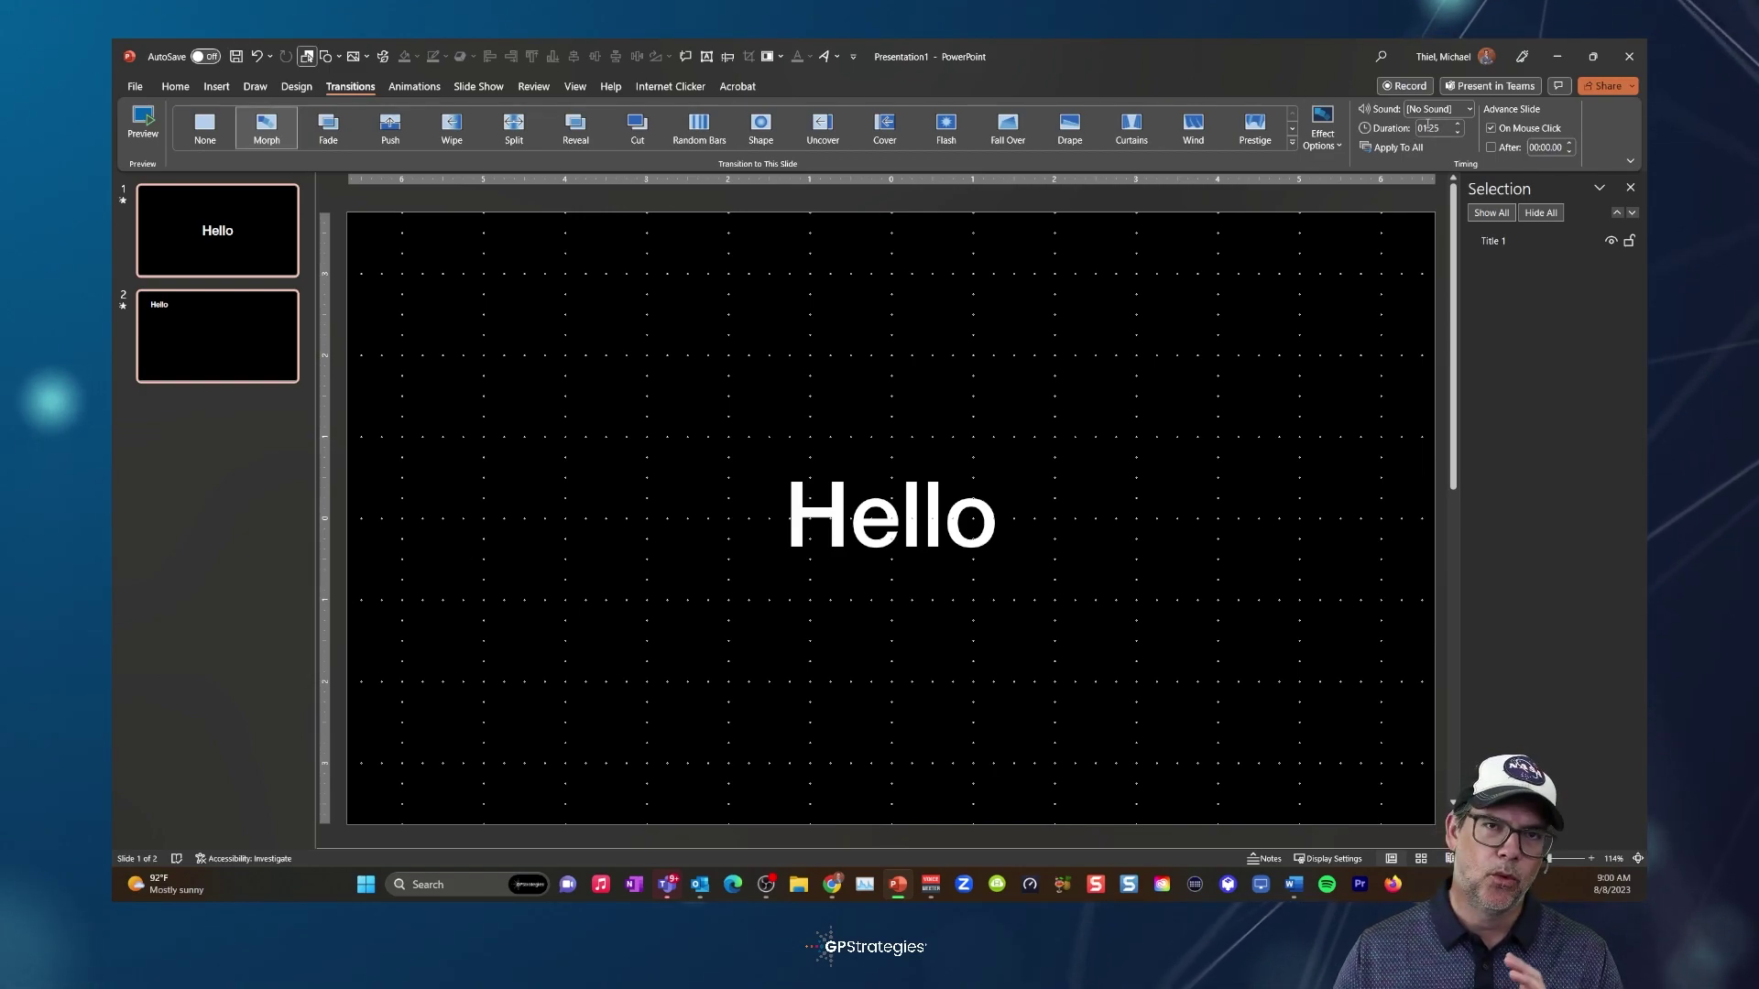
{"action": "left_click", "coordinate": [526, 513]}
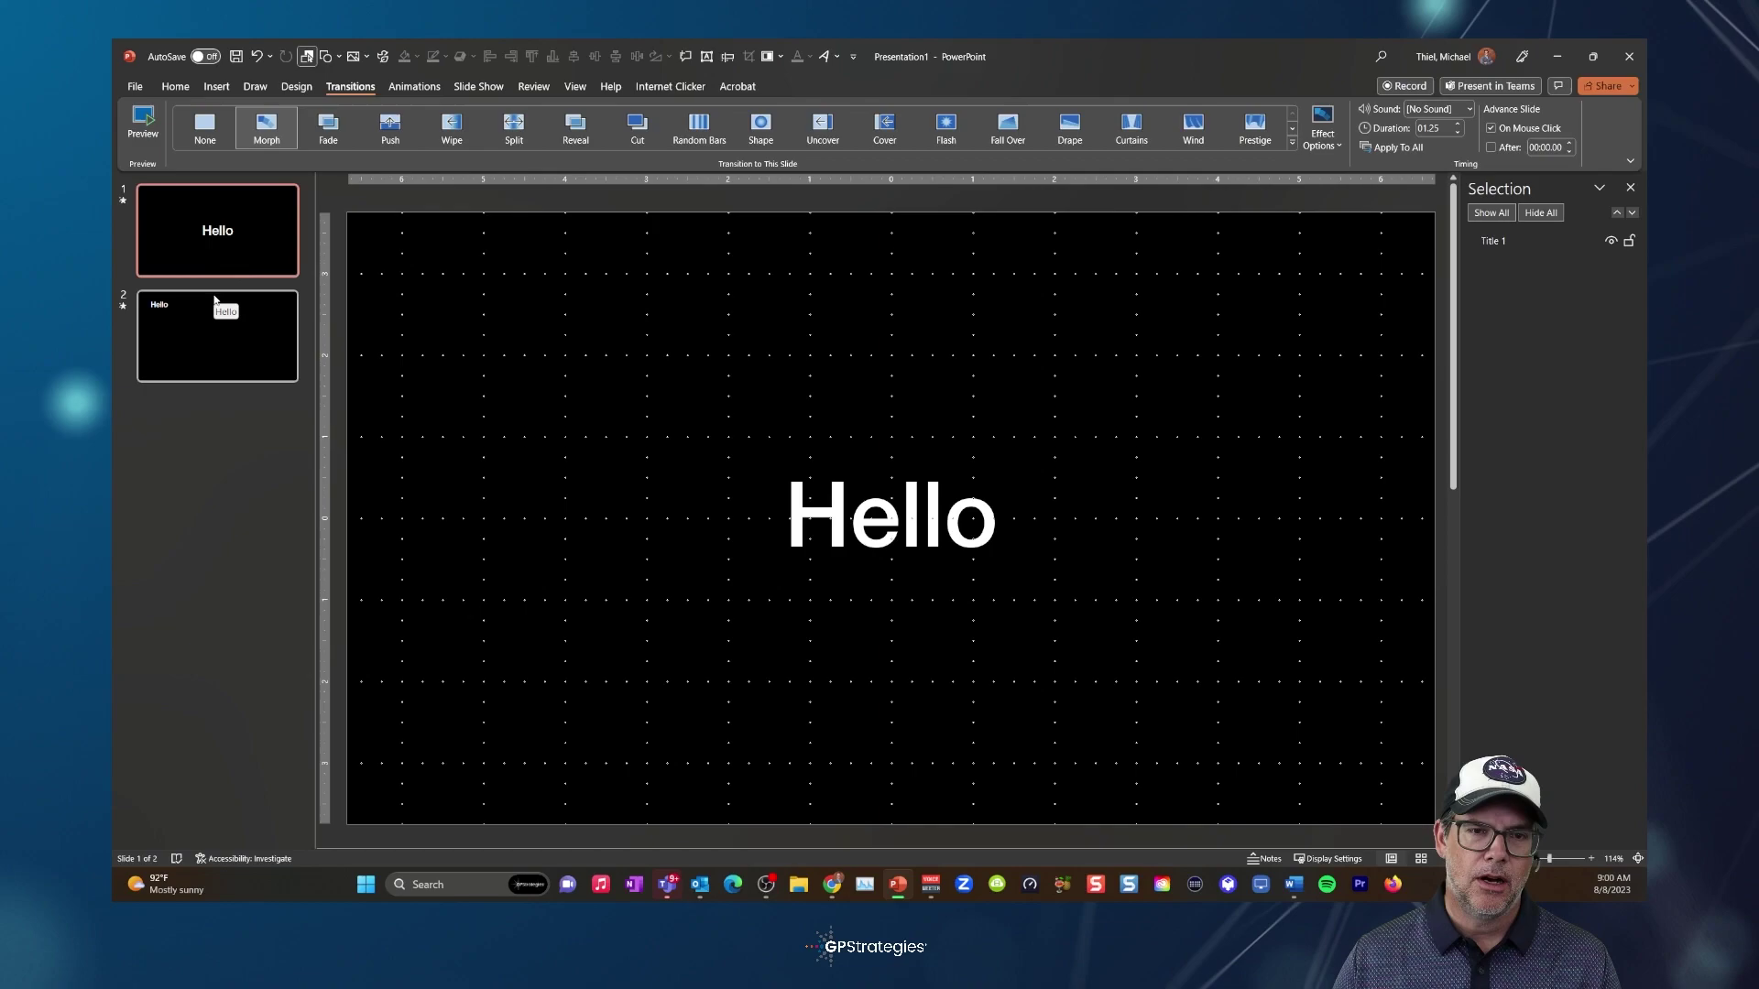
- Insert the gallery-wall photo on slide 2 behind the Hello title, enlarged to 9.19" × 13.78"
{"action": "left_click", "coordinate": [206, 345]}
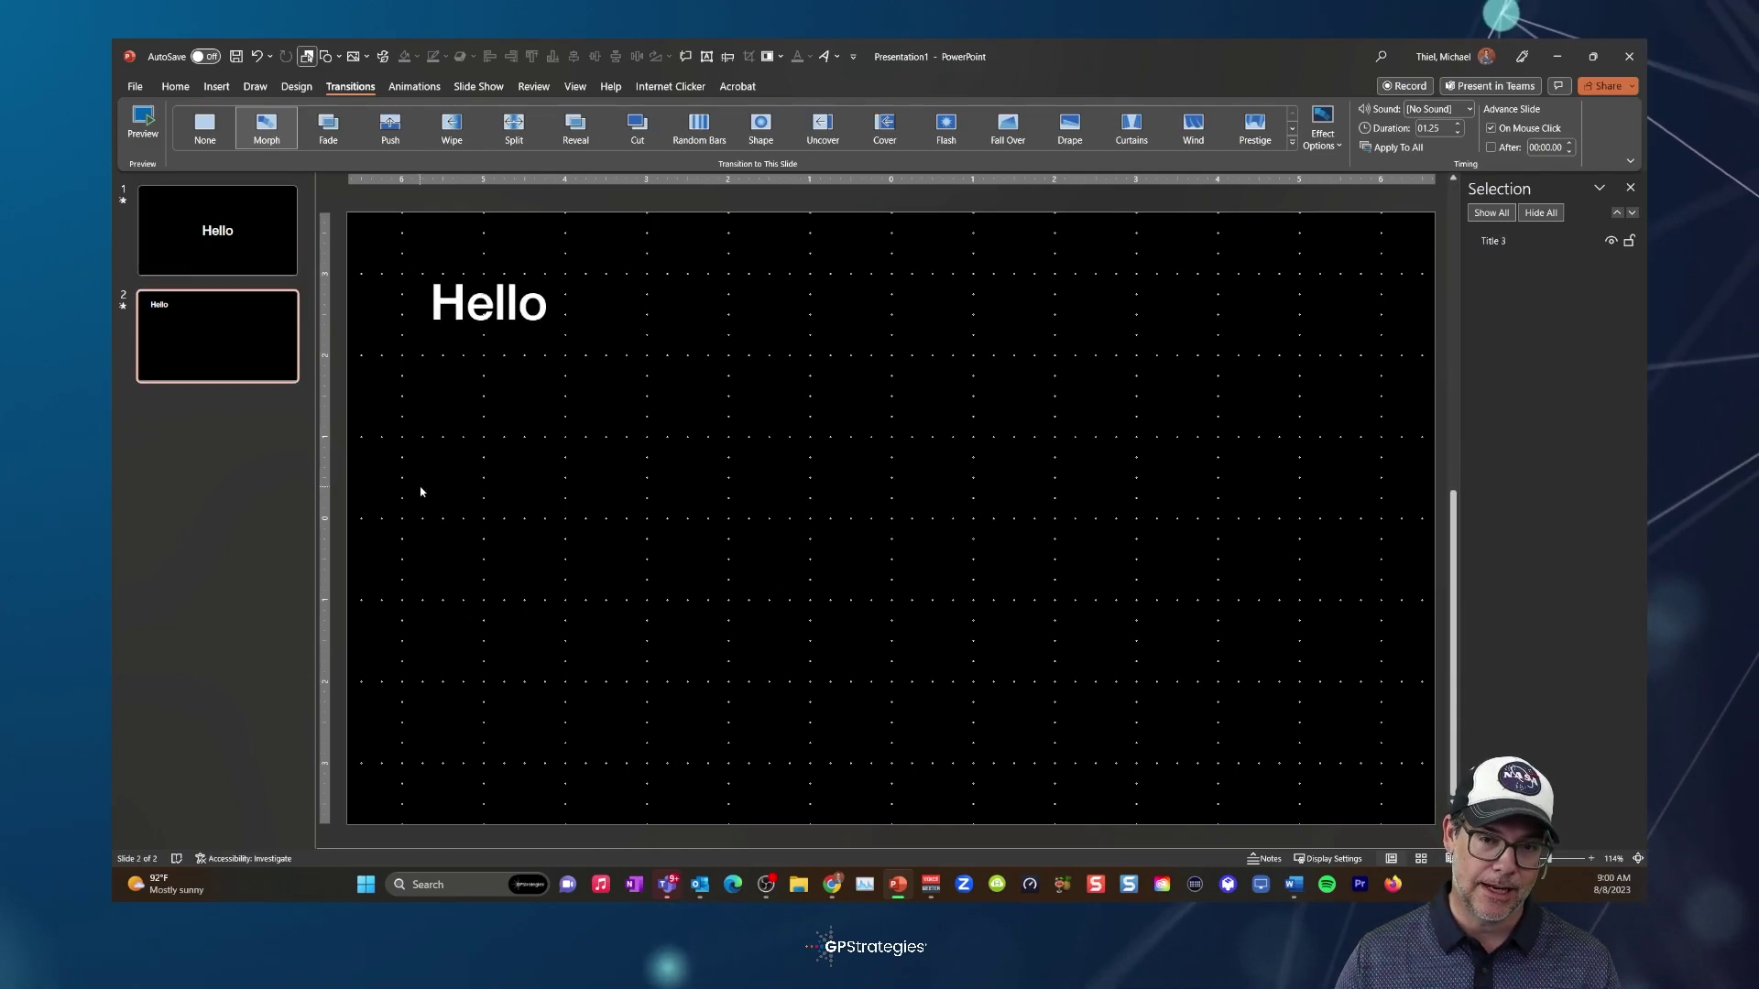
{"action": "left_click", "coordinate": [354, 56]}
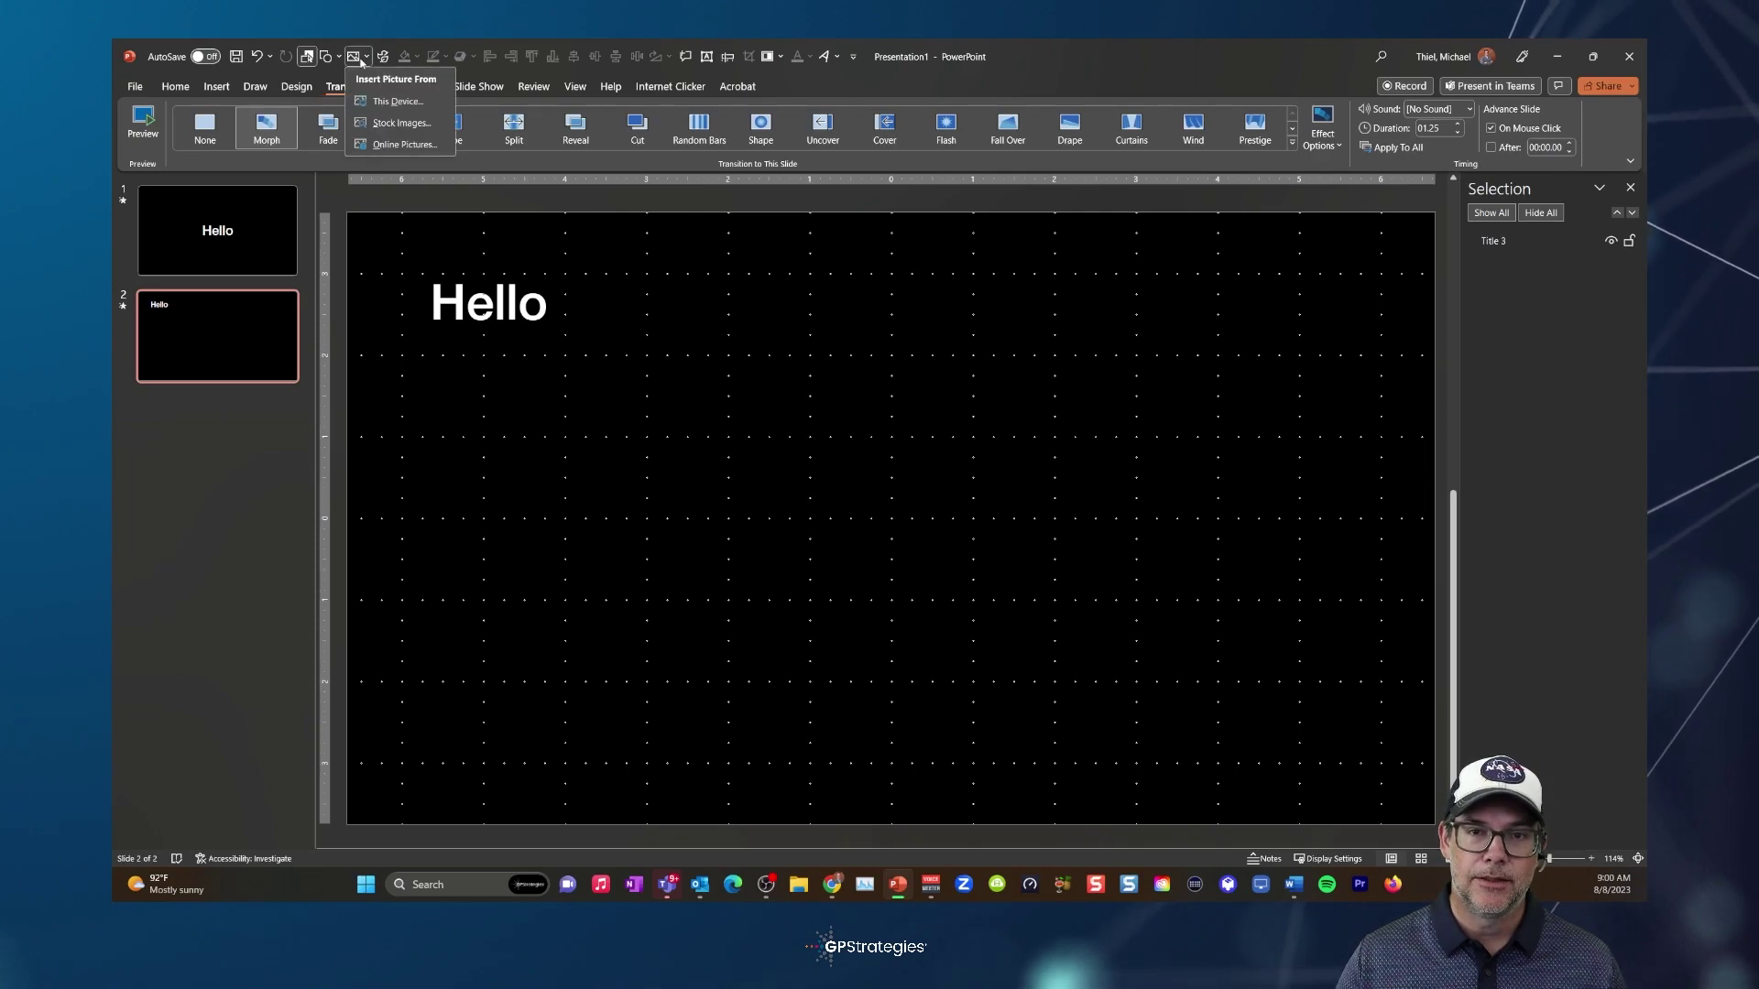
{"action": "left_click", "coordinate": [396, 102]}
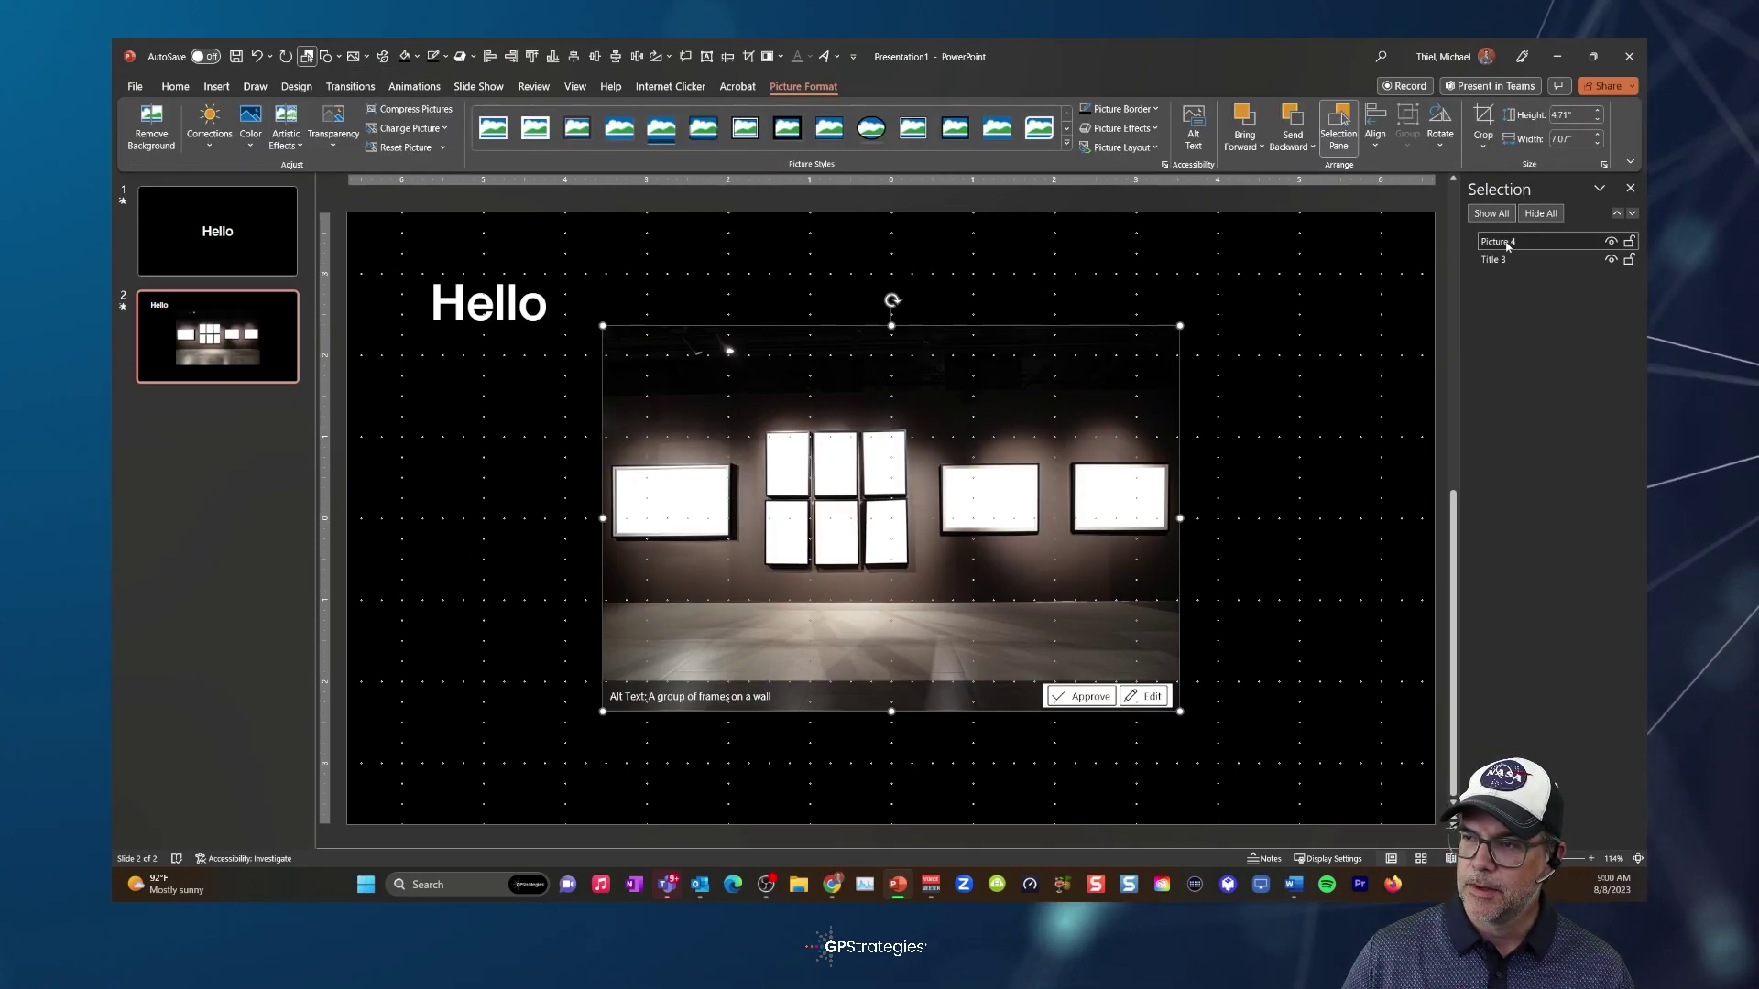
{"action": "left_click_drag", "start_coordinate": [1502, 241], "coordinate": [1507, 279]}
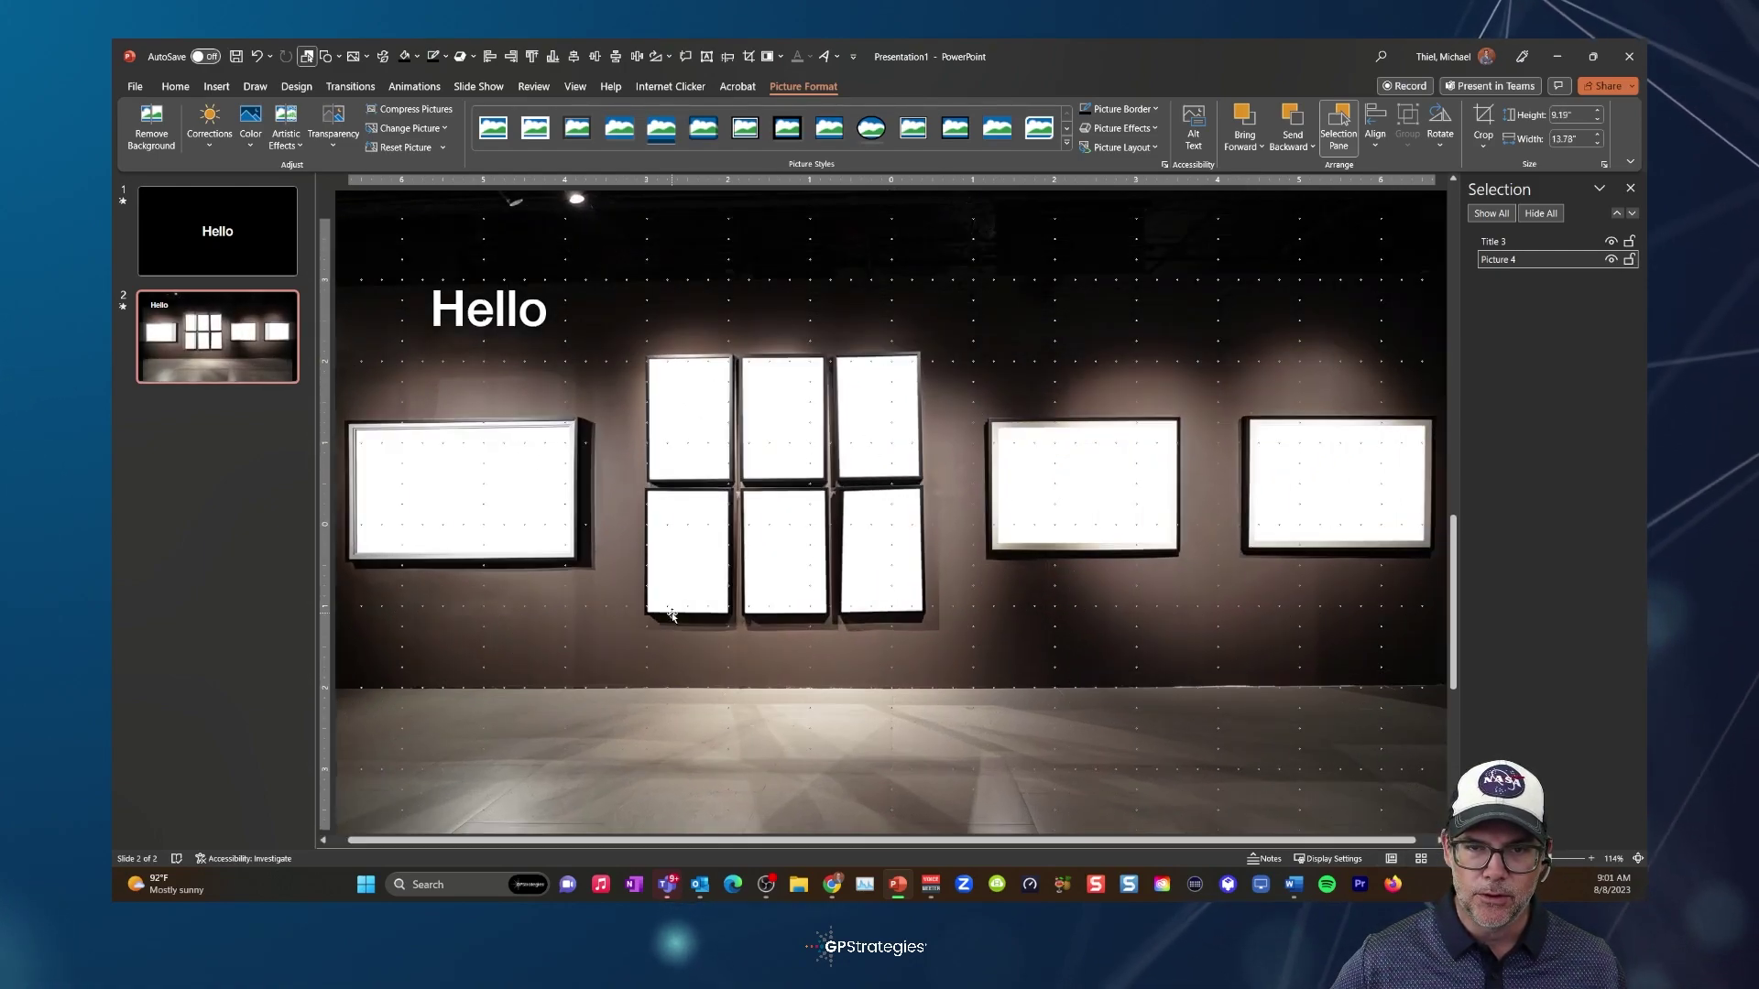
{"action": "key", "text": "ctrl+z"}
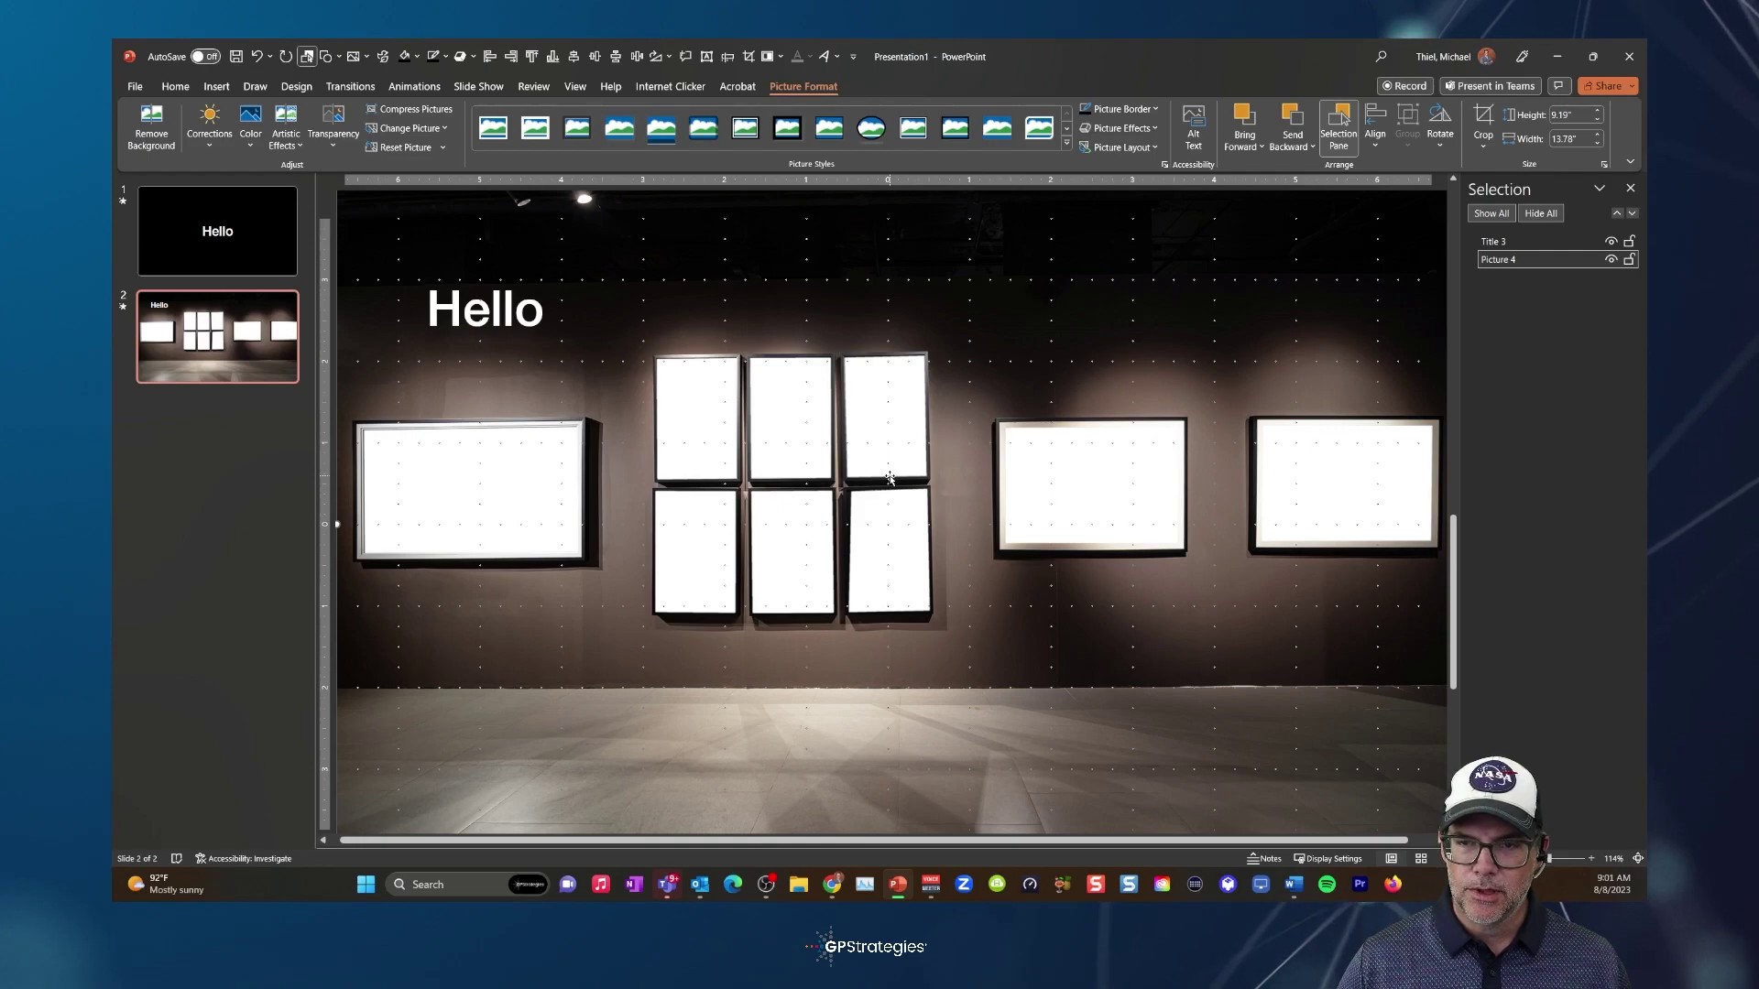
- Paste a half-size copy of the gallery picture onto slide 1, centred behind the Hello title
{"action": "key", "text": "Page_Up"}
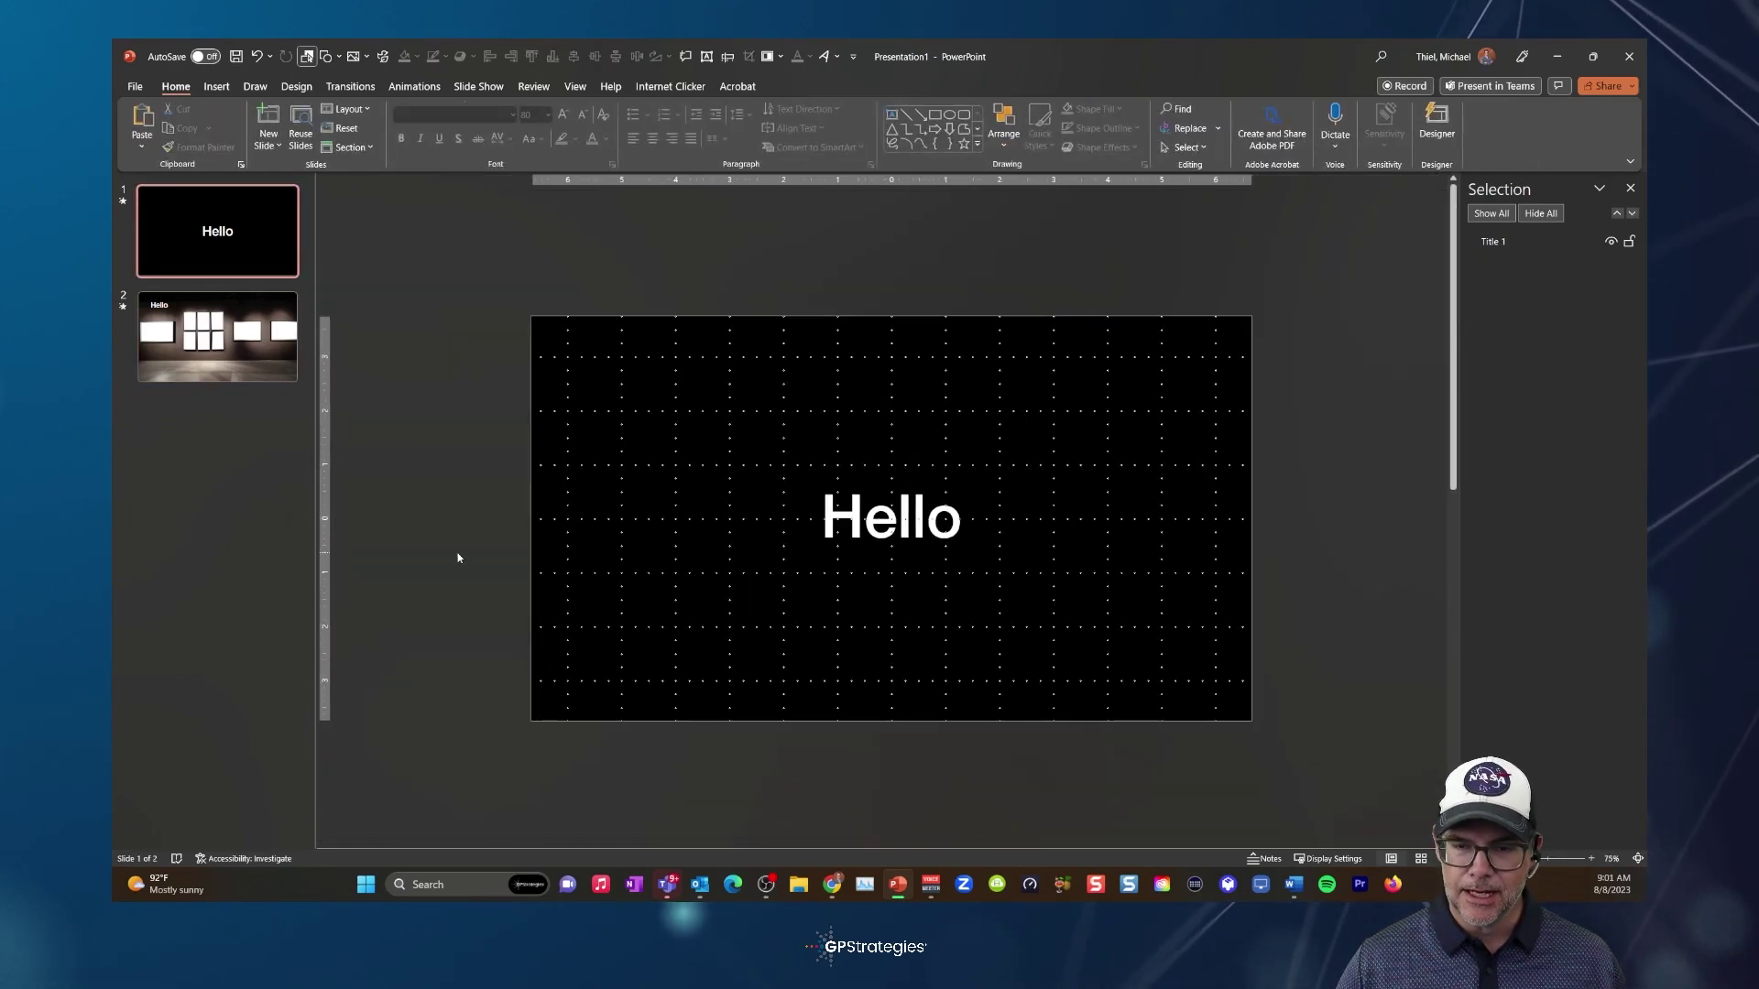
{"action": "key", "text": "ctrl+v"}
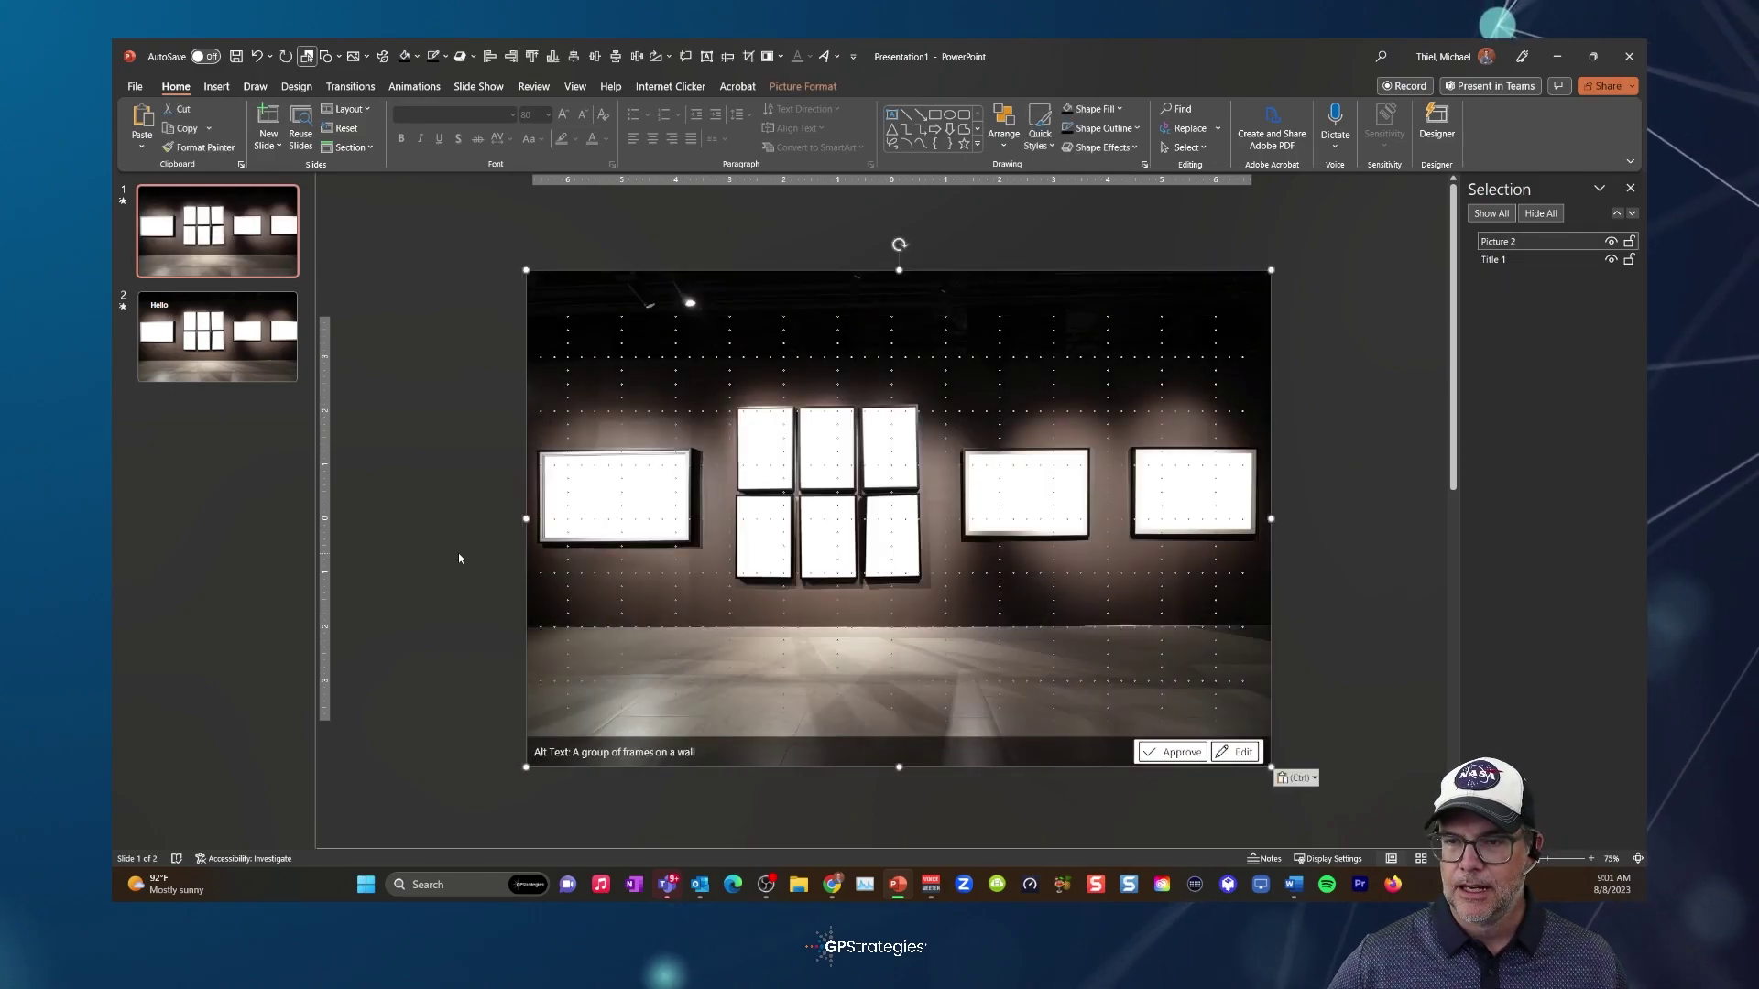
{"action": "key", "text": "shift+Down"}
{"action": "key", "text": "shift+Down"}
{"action": "key", "text": "shift+Down"}
{"action": "key", "text": "shift+Down"}
{"action": "key", "text": "shift+Down"}
{"action": "key", "text": "shift+Down"}
{"action": "key", "text": "shift+Down"}
{"action": "key", "text": "shift+Down"}
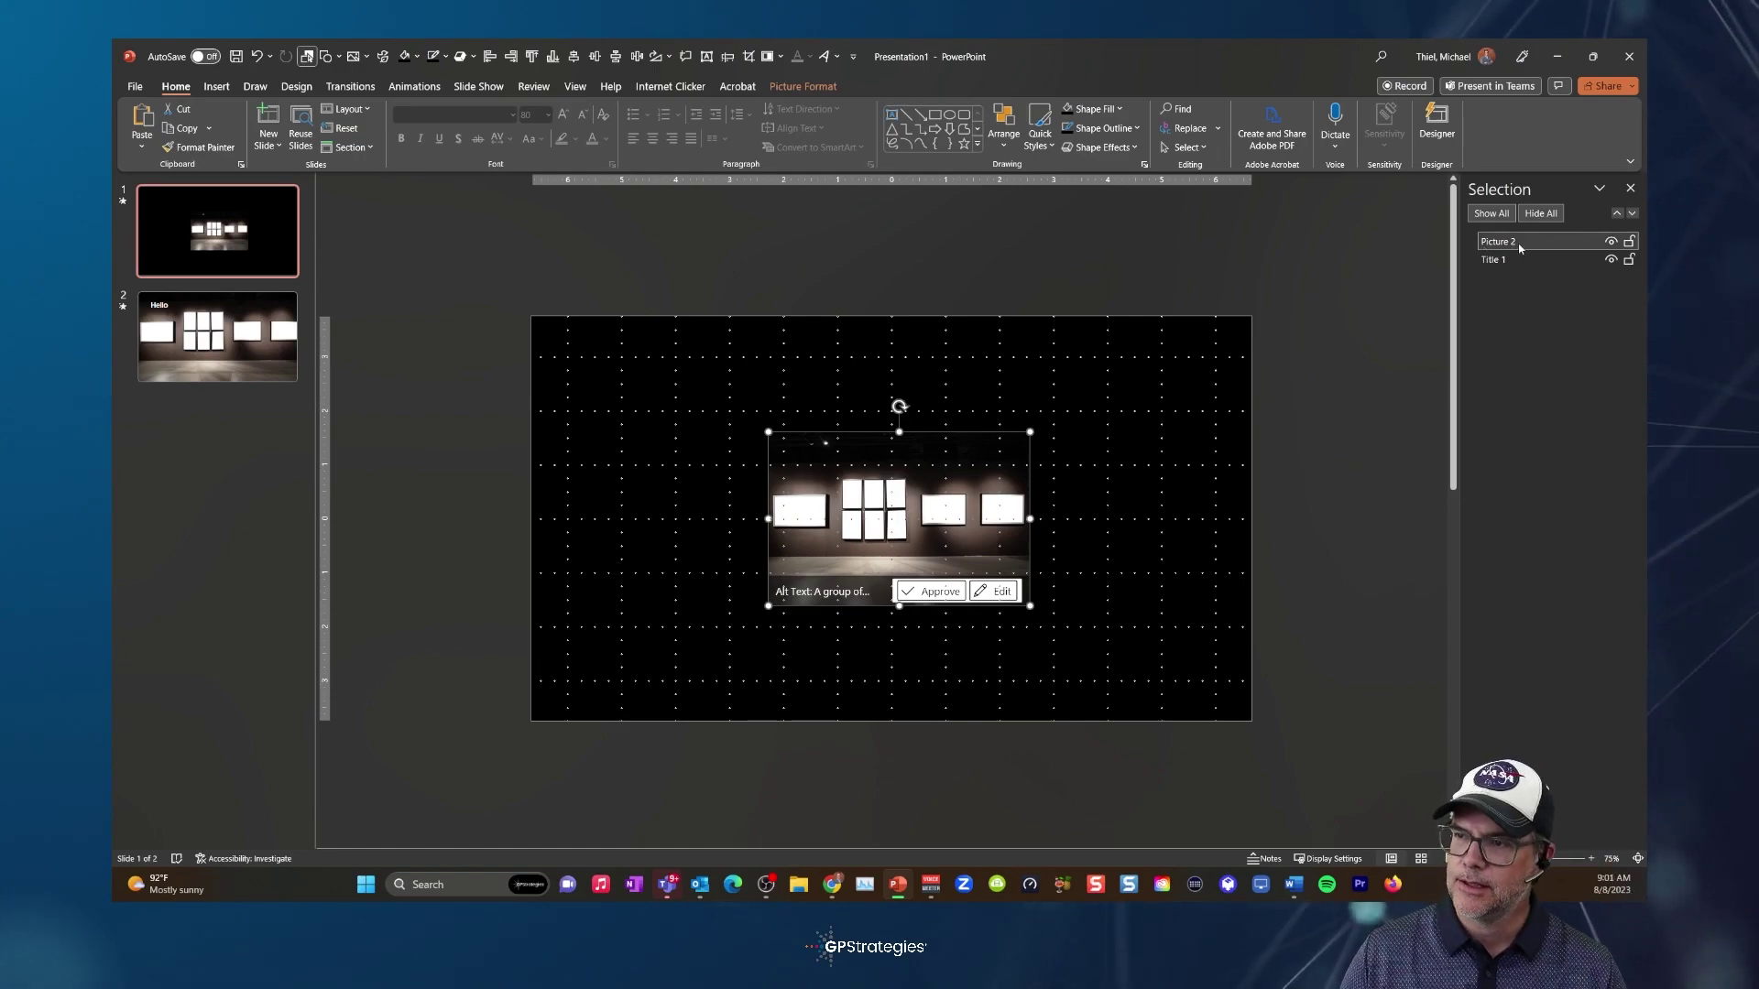
{"action": "left_click_drag", "start_coordinate": [1511, 275], "coordinate": [1511, 274]}
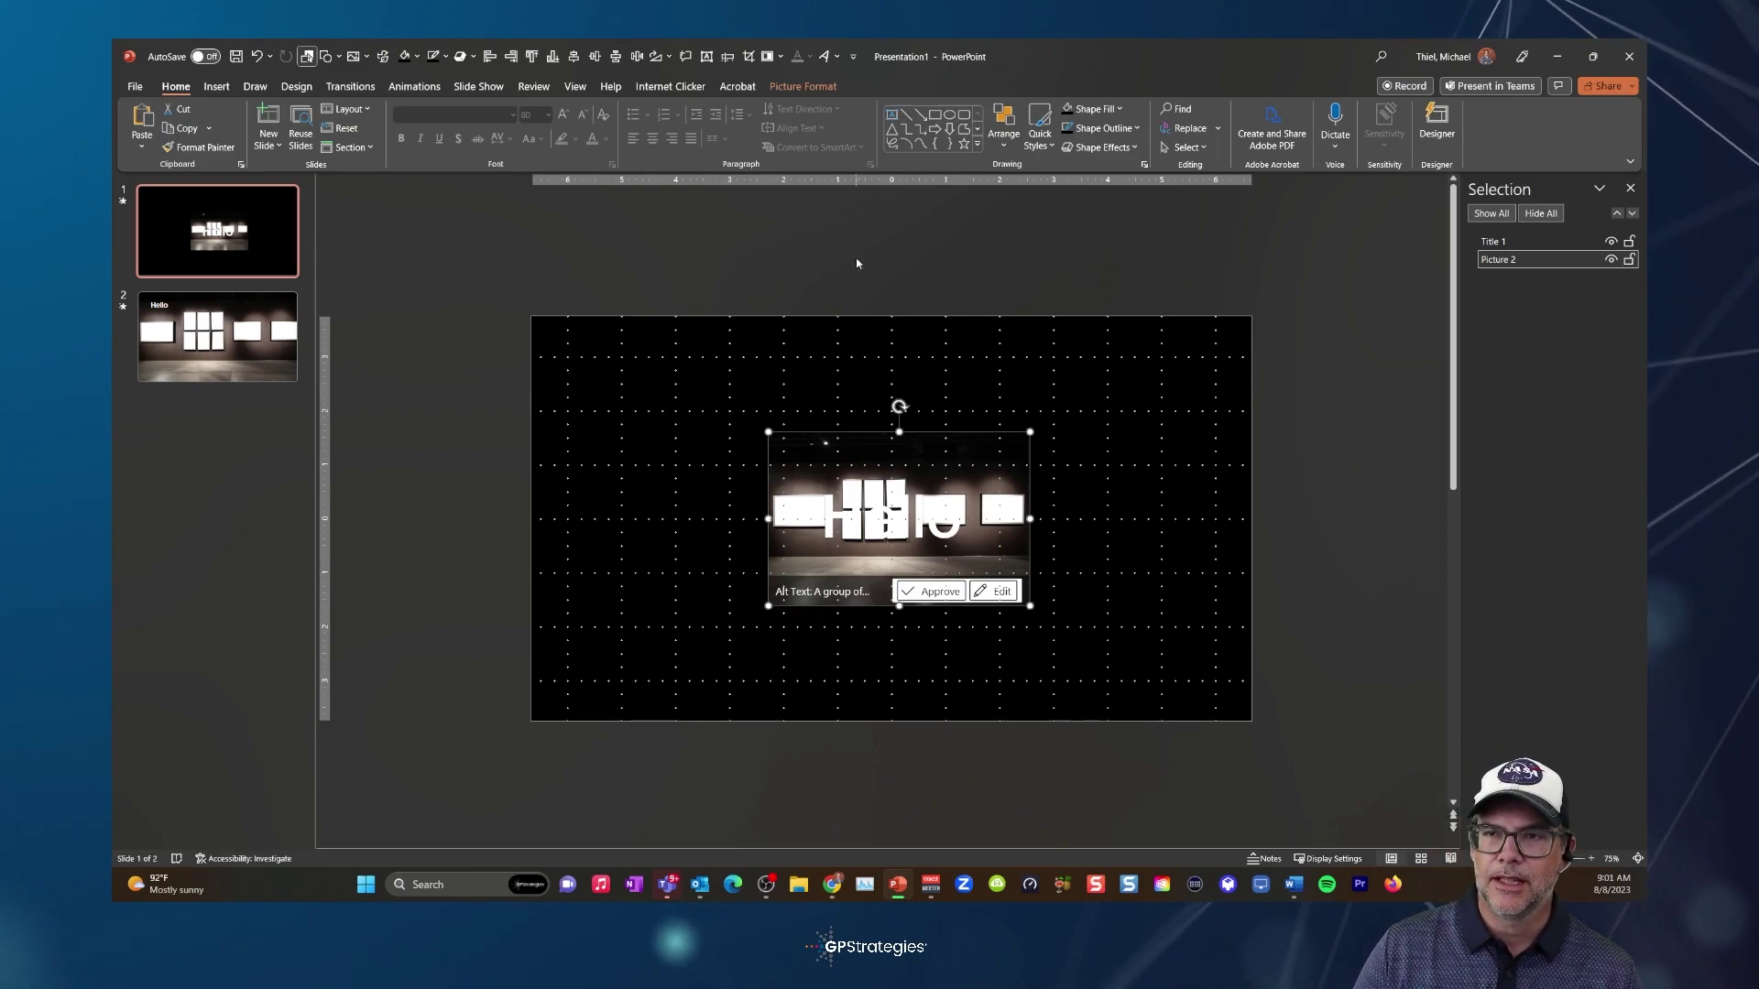
- Crop slide 1's small picture so the crop area shows nothing of it
{"action": "left_click", "coordinate": [750, 56]}
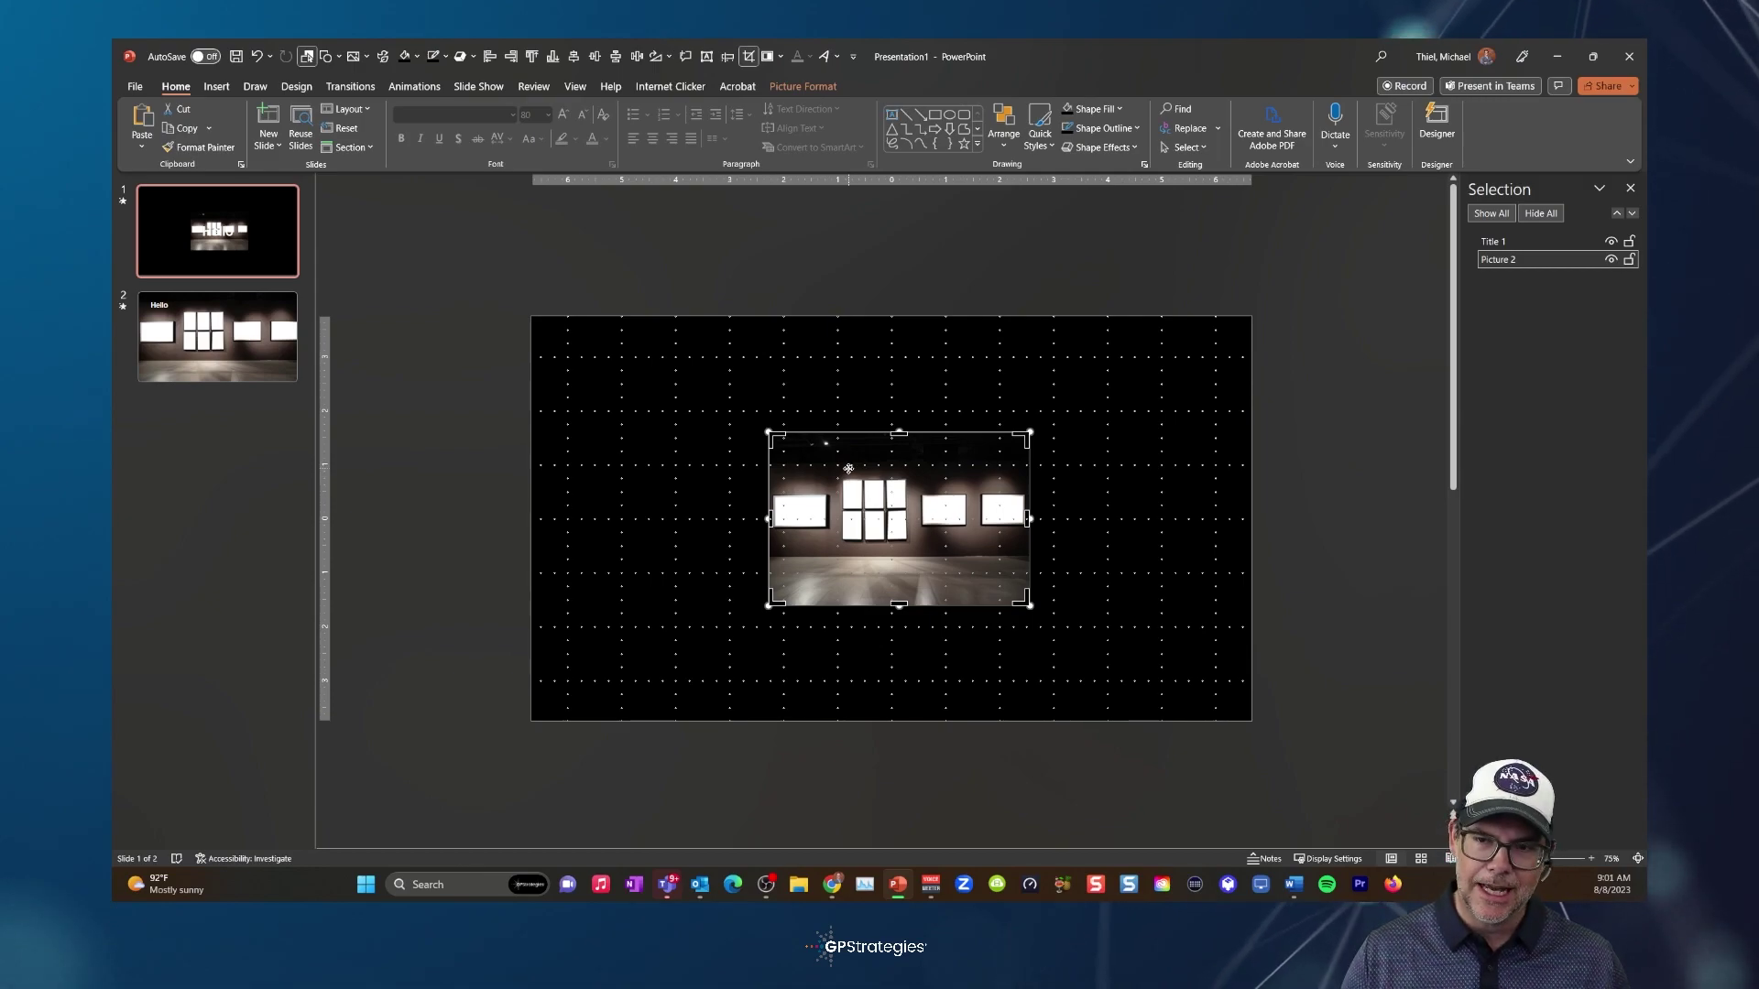
{"action": "left_click_drag", "start_coordinate": [982, 456], "coordinate": [706, 439]}
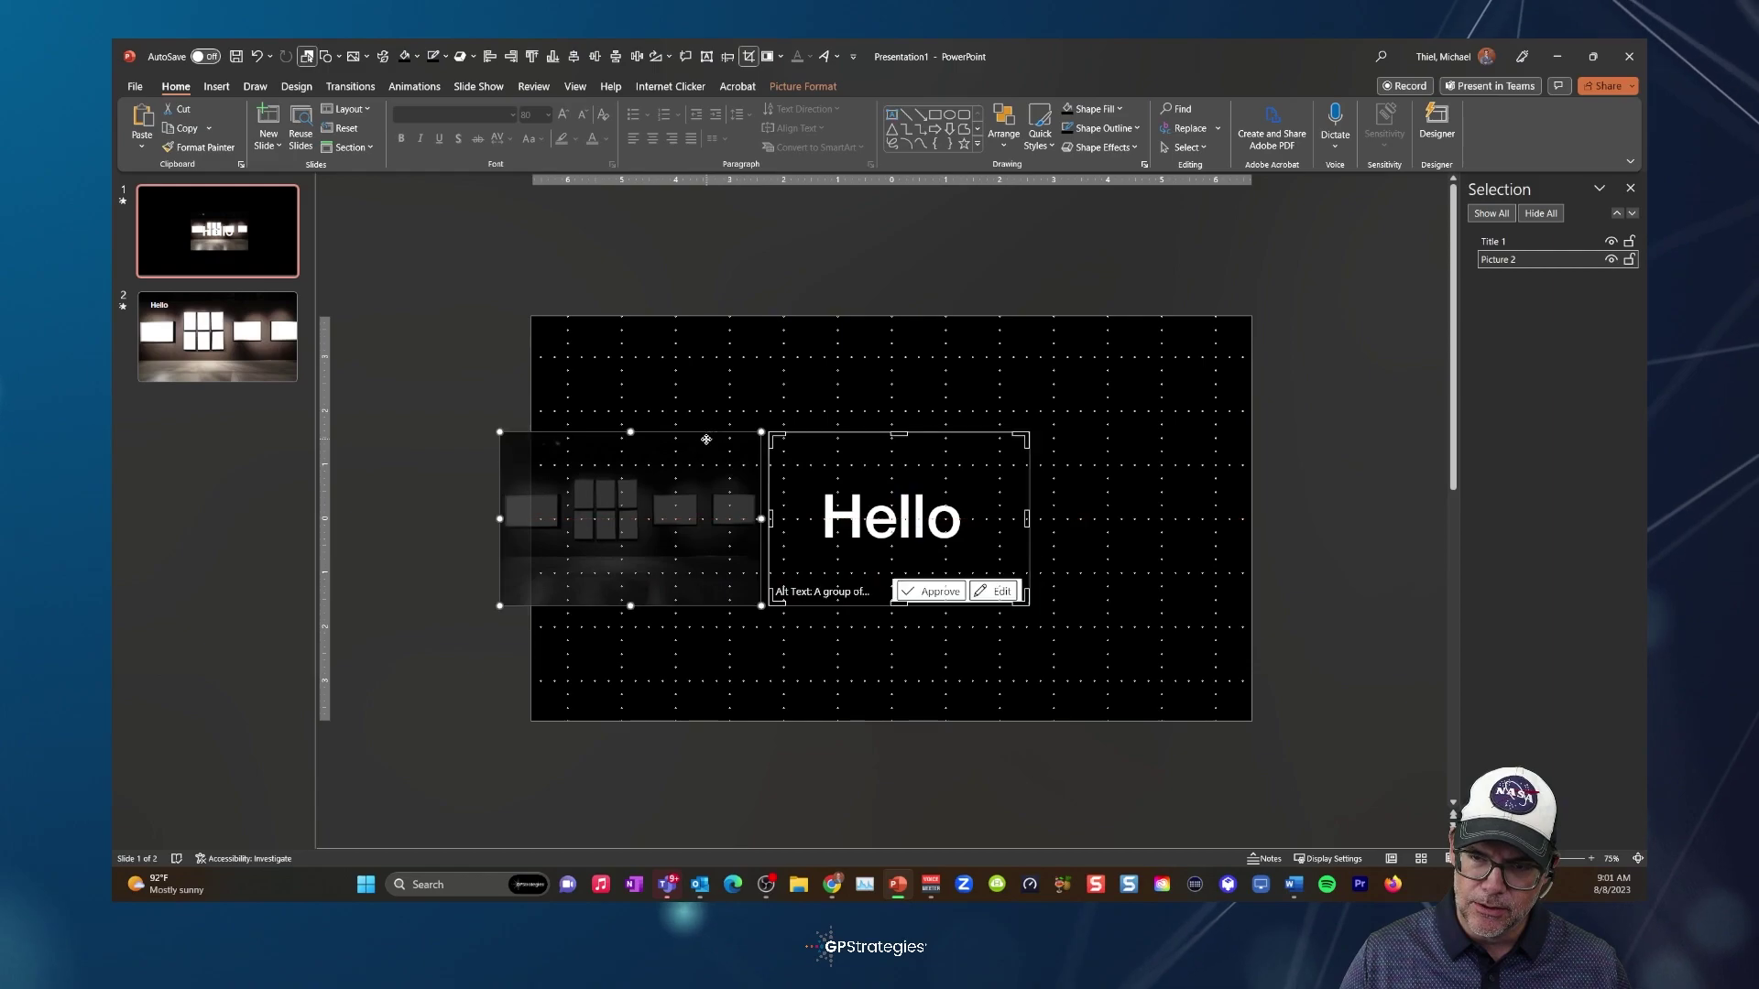
{"action": "left_click", "coordinate": [703, 380]}
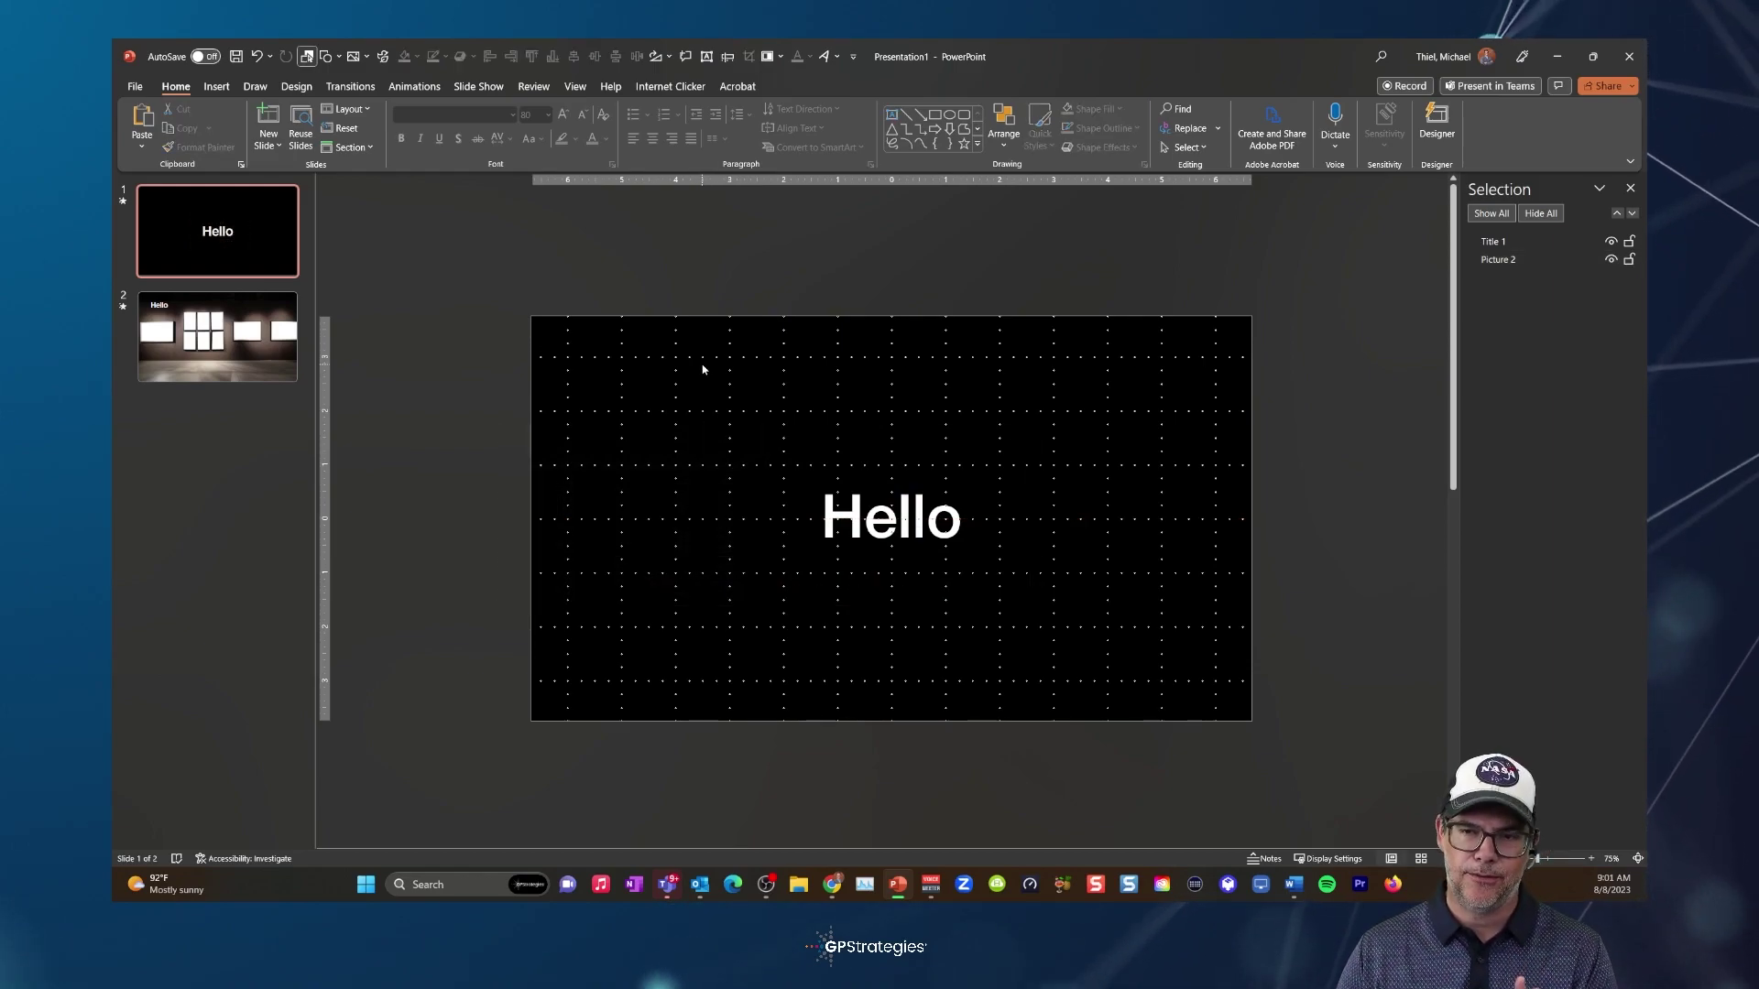
- Check the bounds of the cropped picture on slide 1 and the gallery picture on slide 2
{"action": "left_click", "coordinate": [1503, 260]}
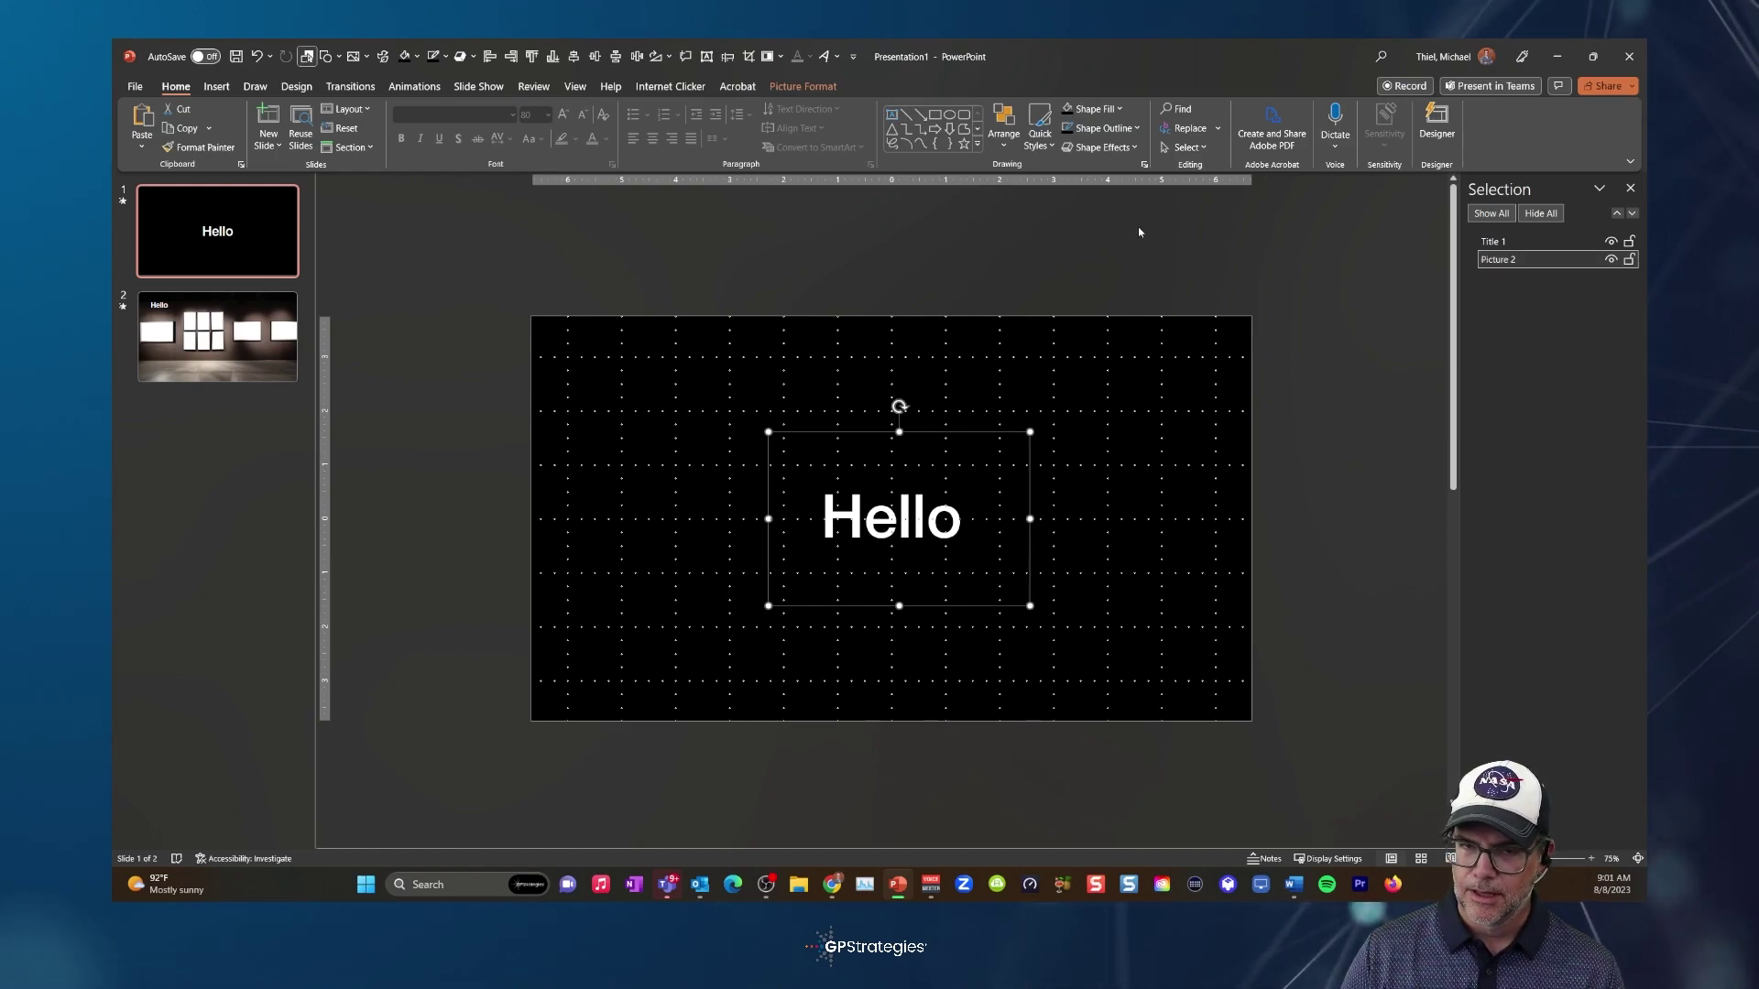
{"action": "left_click", "coordinate": [262, 329]}
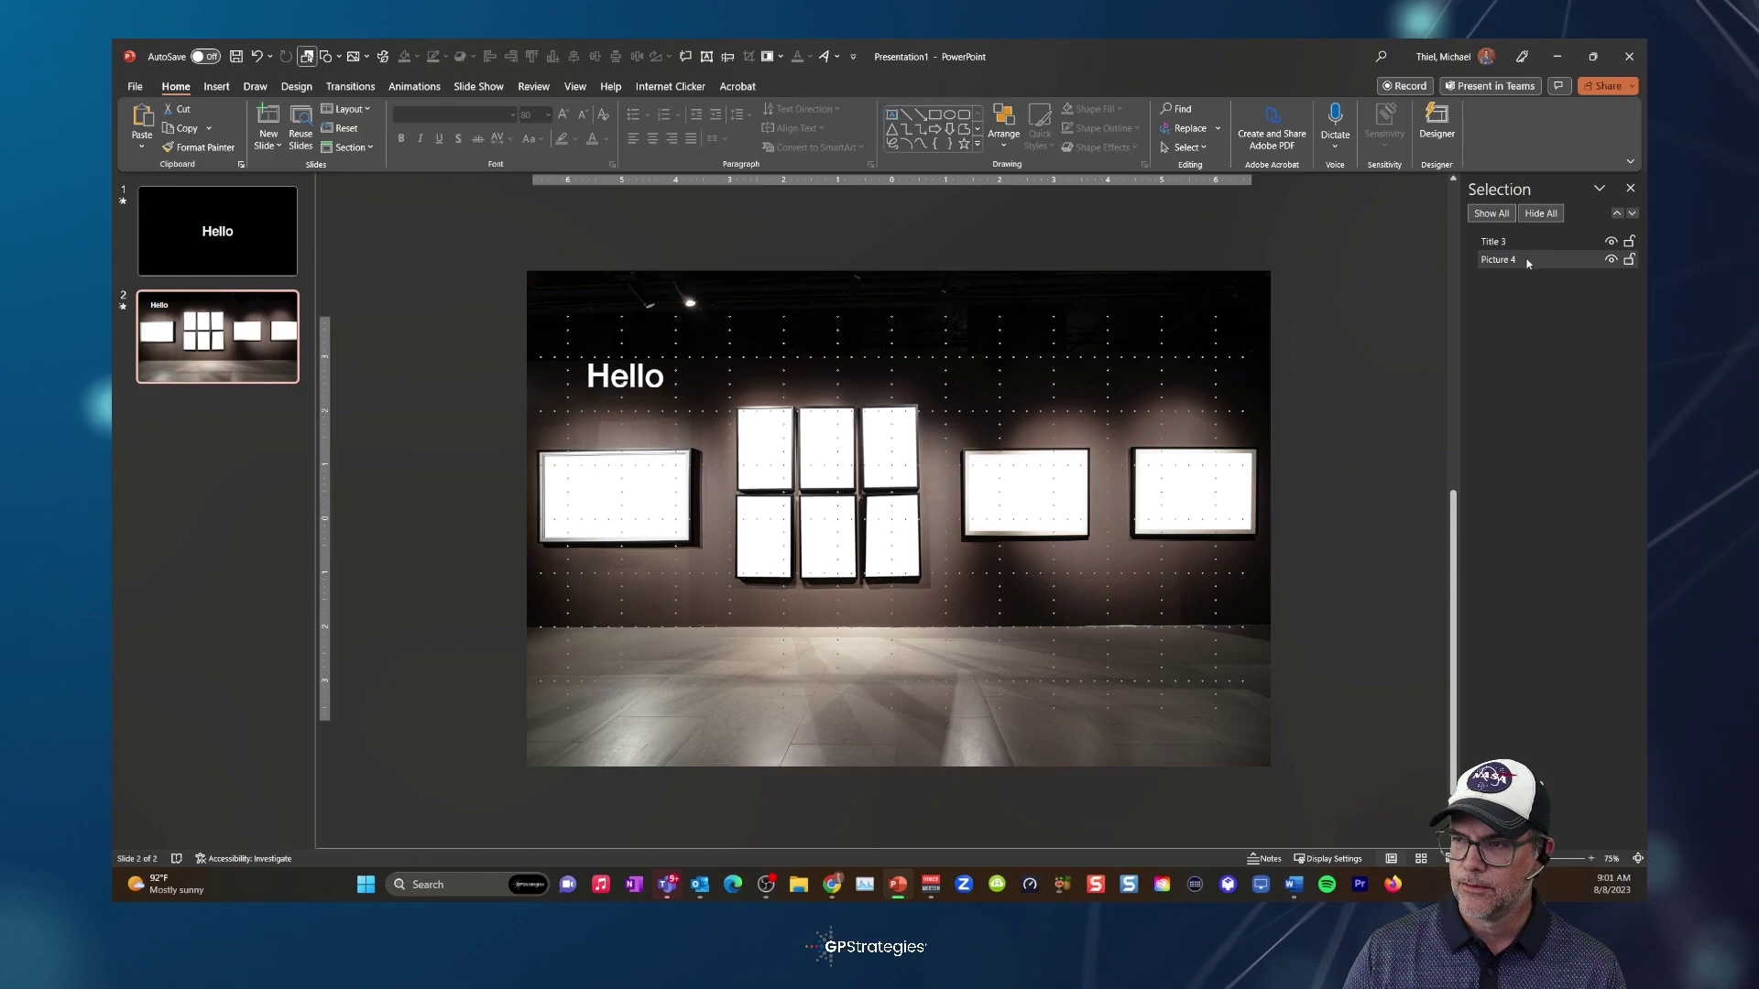
{"action": "left_click", "coordinate": [1526, 263]}
{"action": "left_click", "coordinate": [255, 265]}
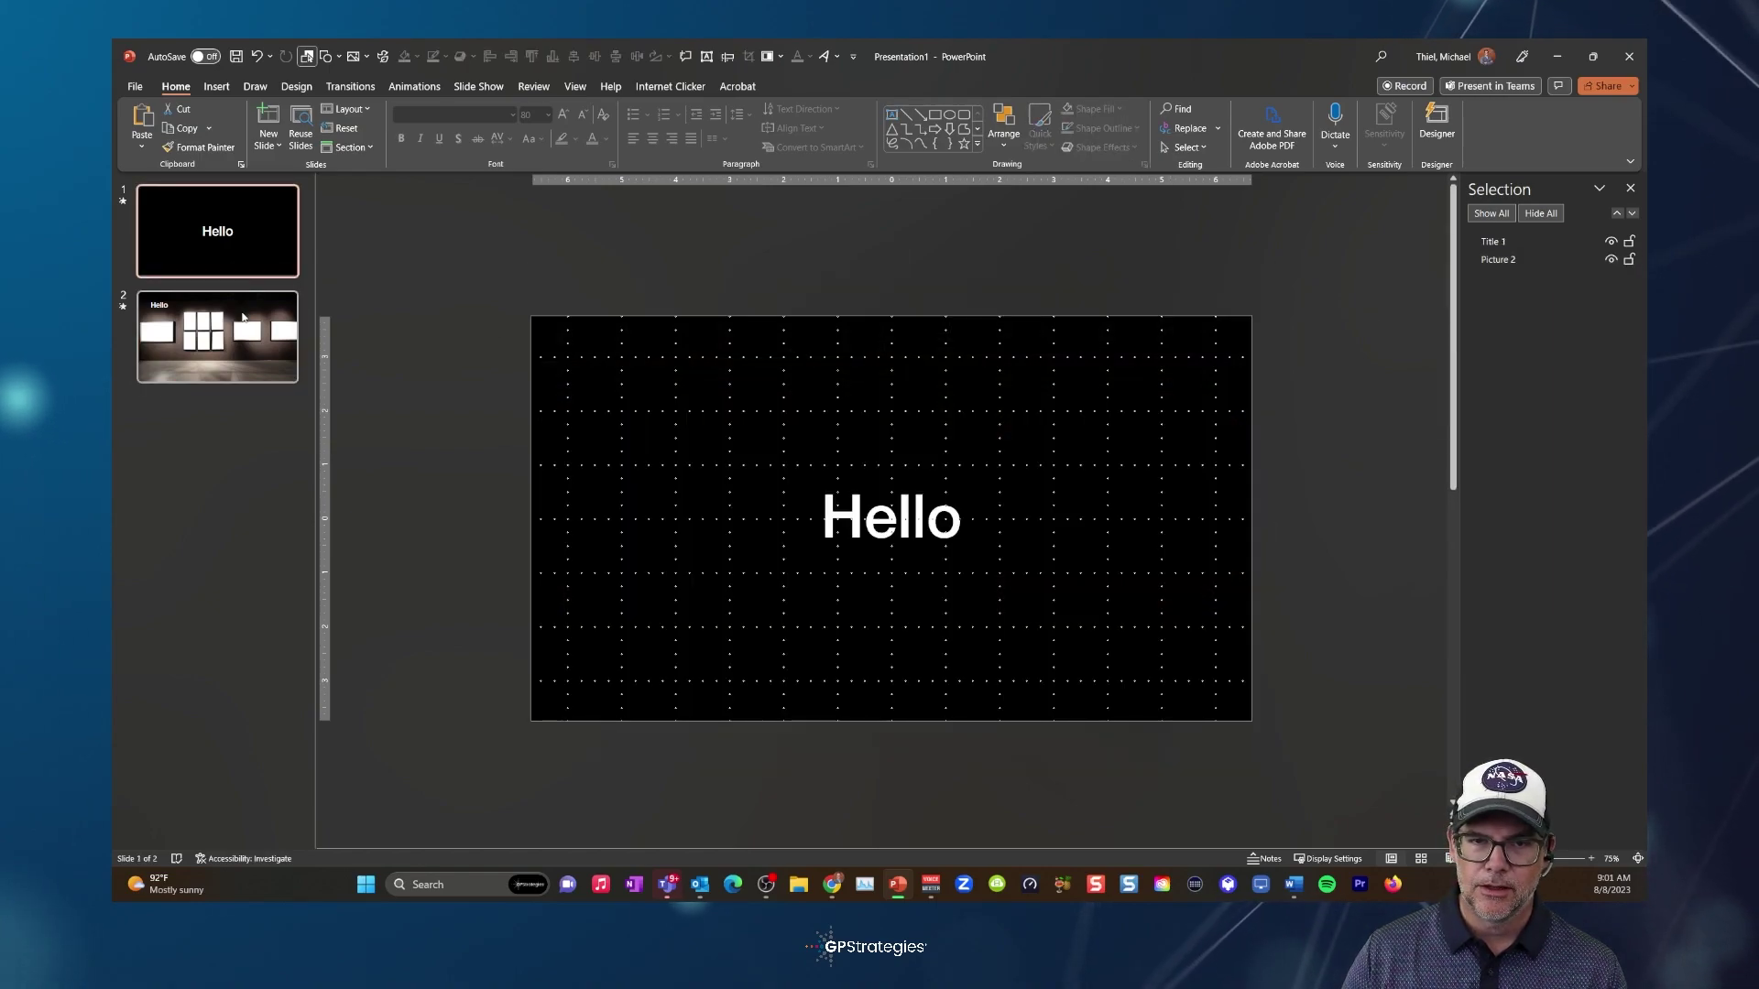
{"action": "left_click", "coordinate": [256, 312]}
- Play the slide show from slide 1, stepping twice between Hello and the gallery slide
{"action": "left_click", "coordinate": [256, 273]}
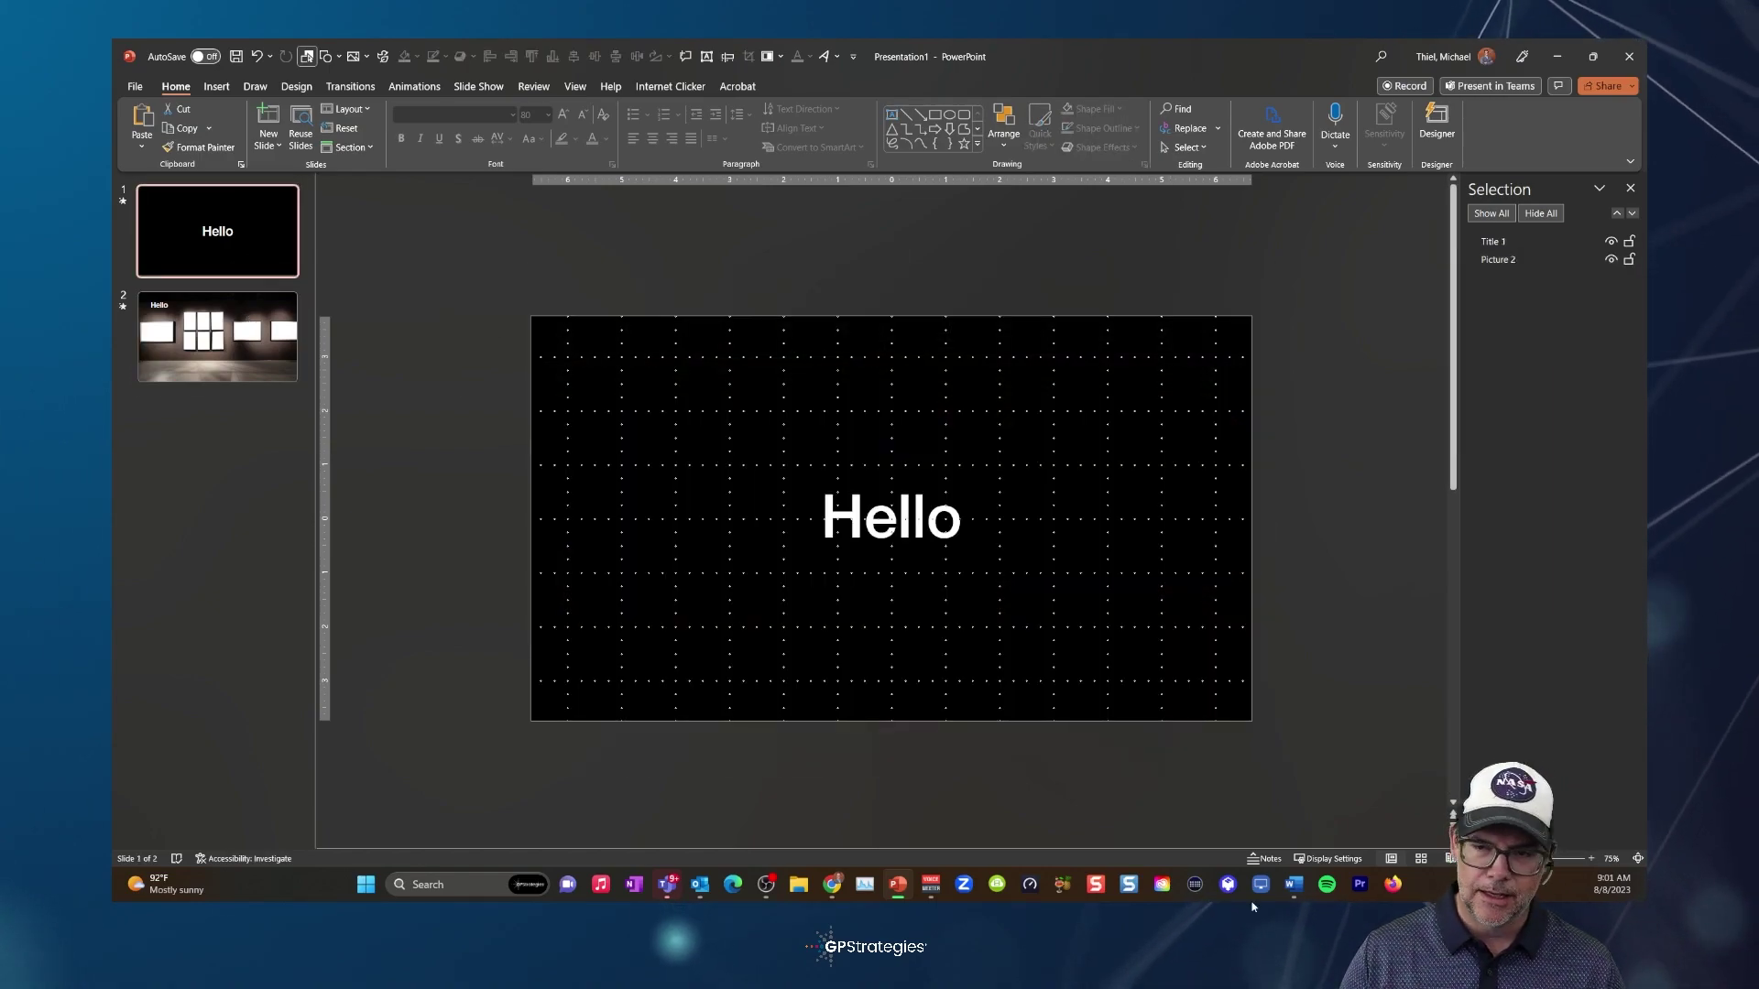
{"action": "key", "text": "F5"}
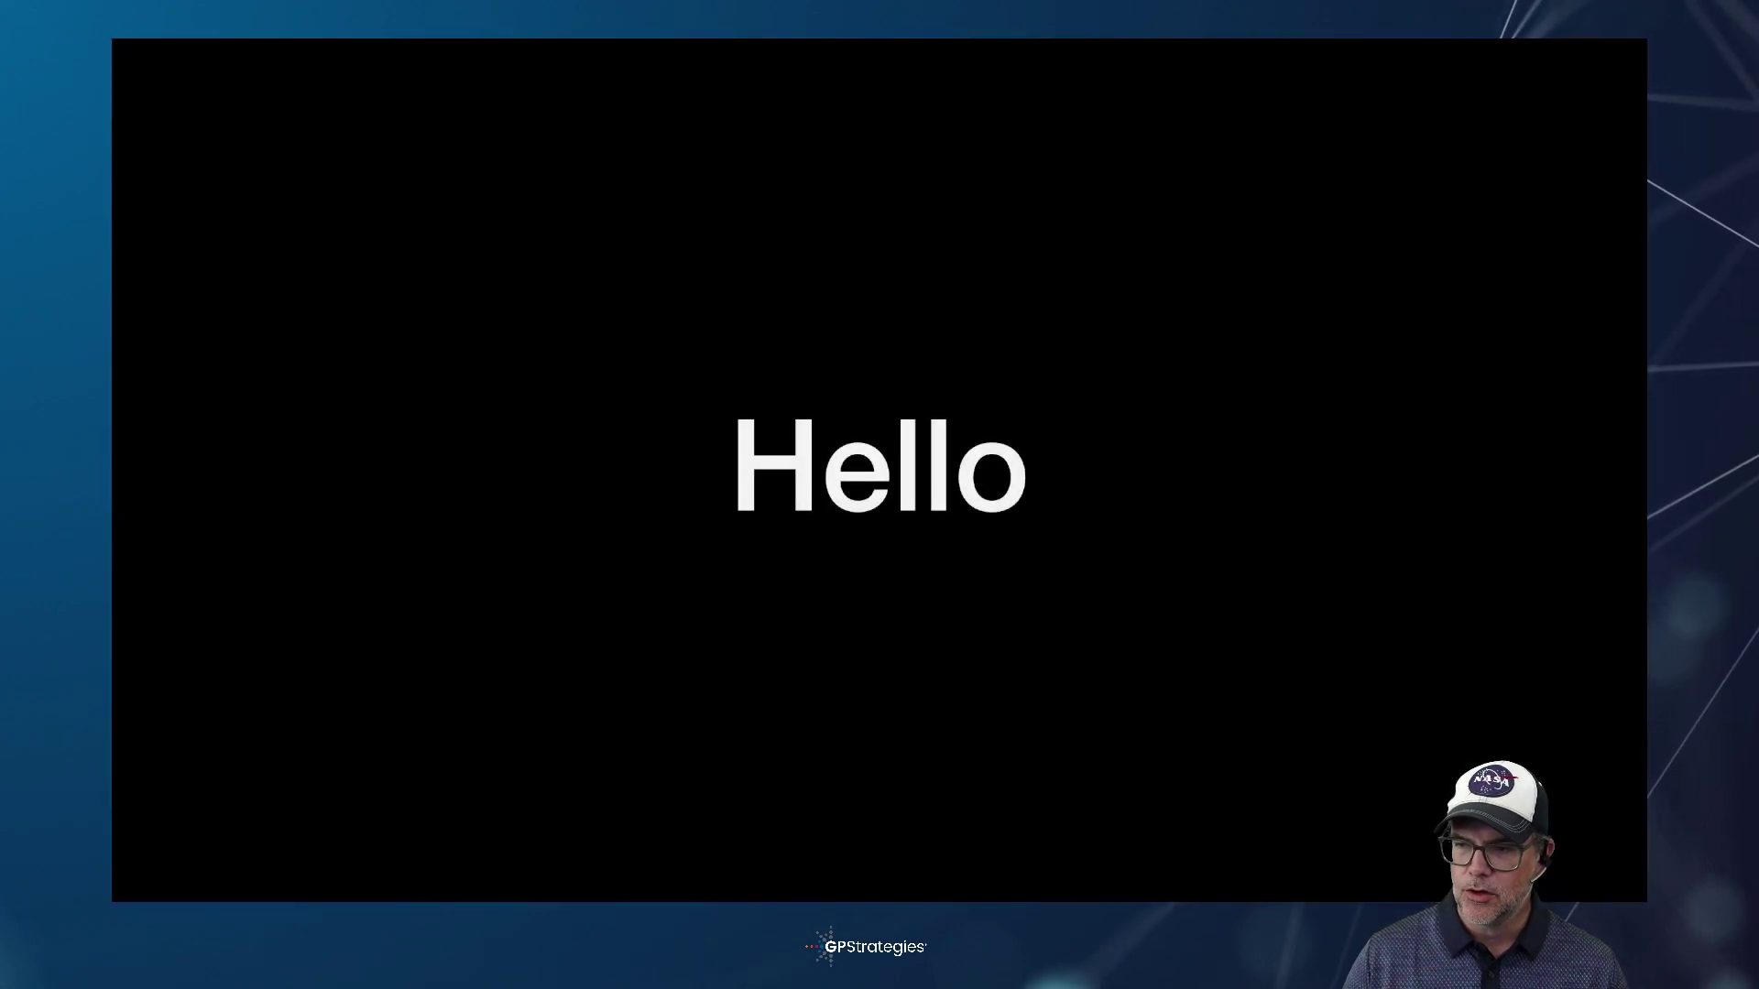
{"action": "key", "text": "Right"}
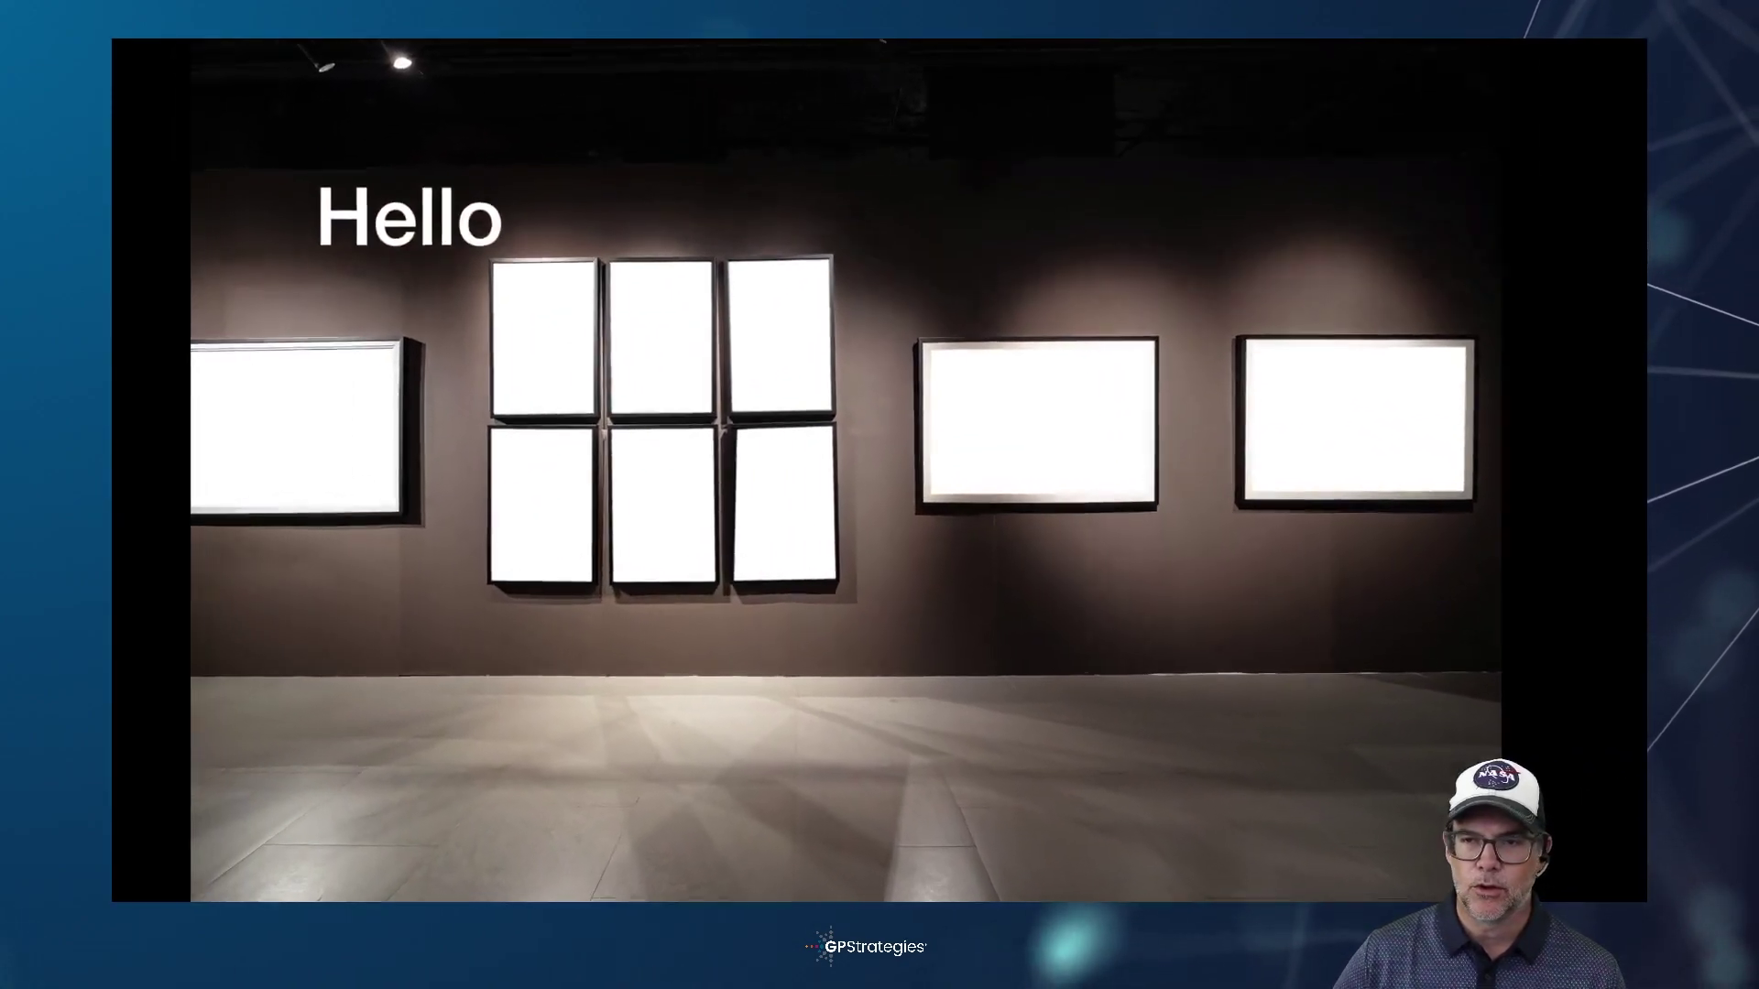
{"action": "key", "text": "Right"}
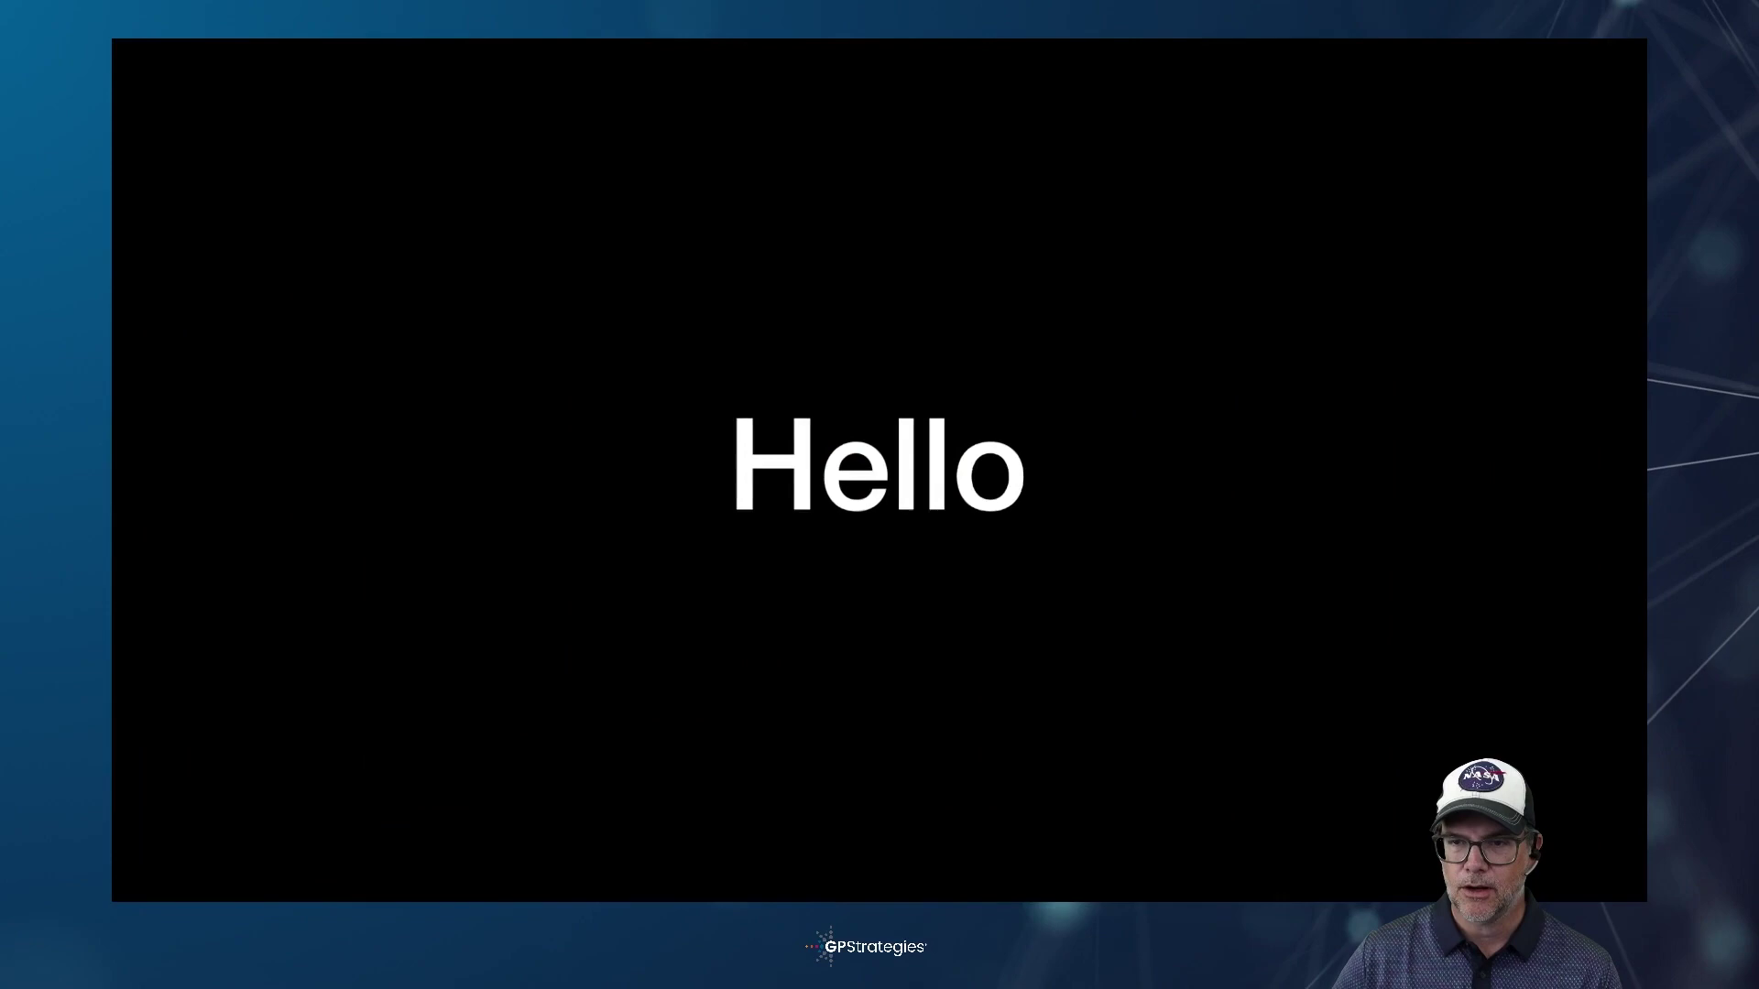
{"action": "key", "text": "Right"}
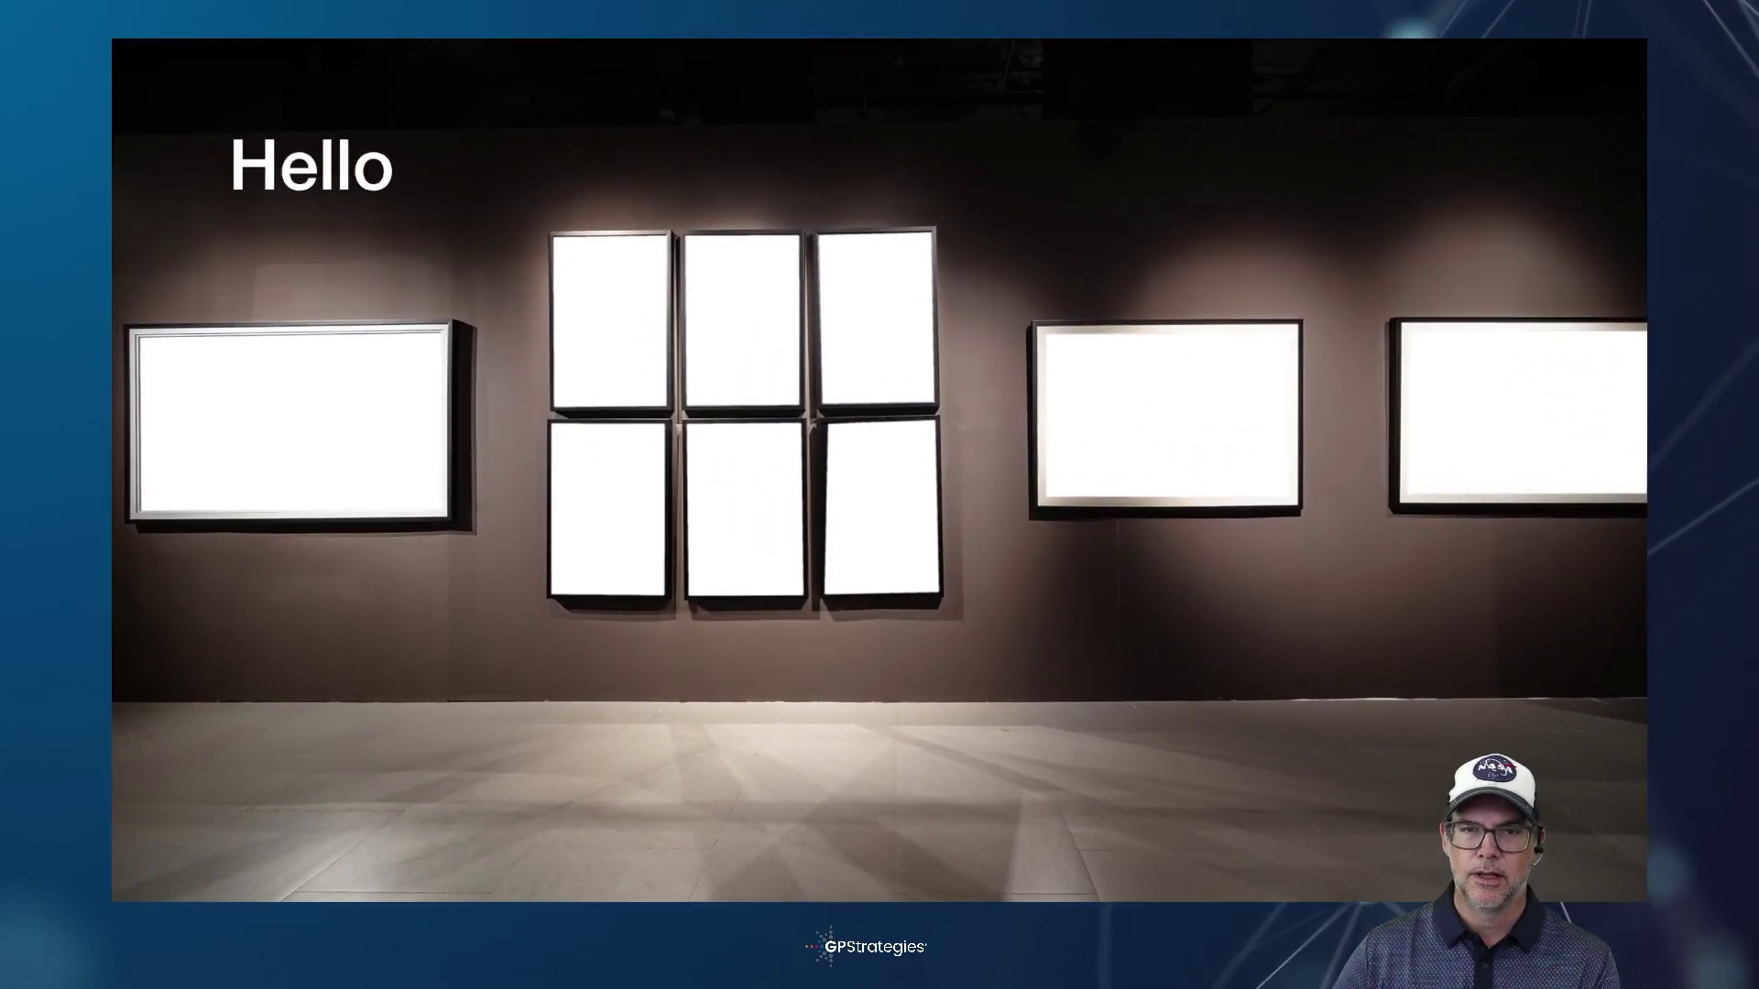
{"action": "key", "text": "Right"}
- Exit the show and shrink slide 1's picture to a tiny size hidden behind Hello
{"action": "key", "text": "Escape"}
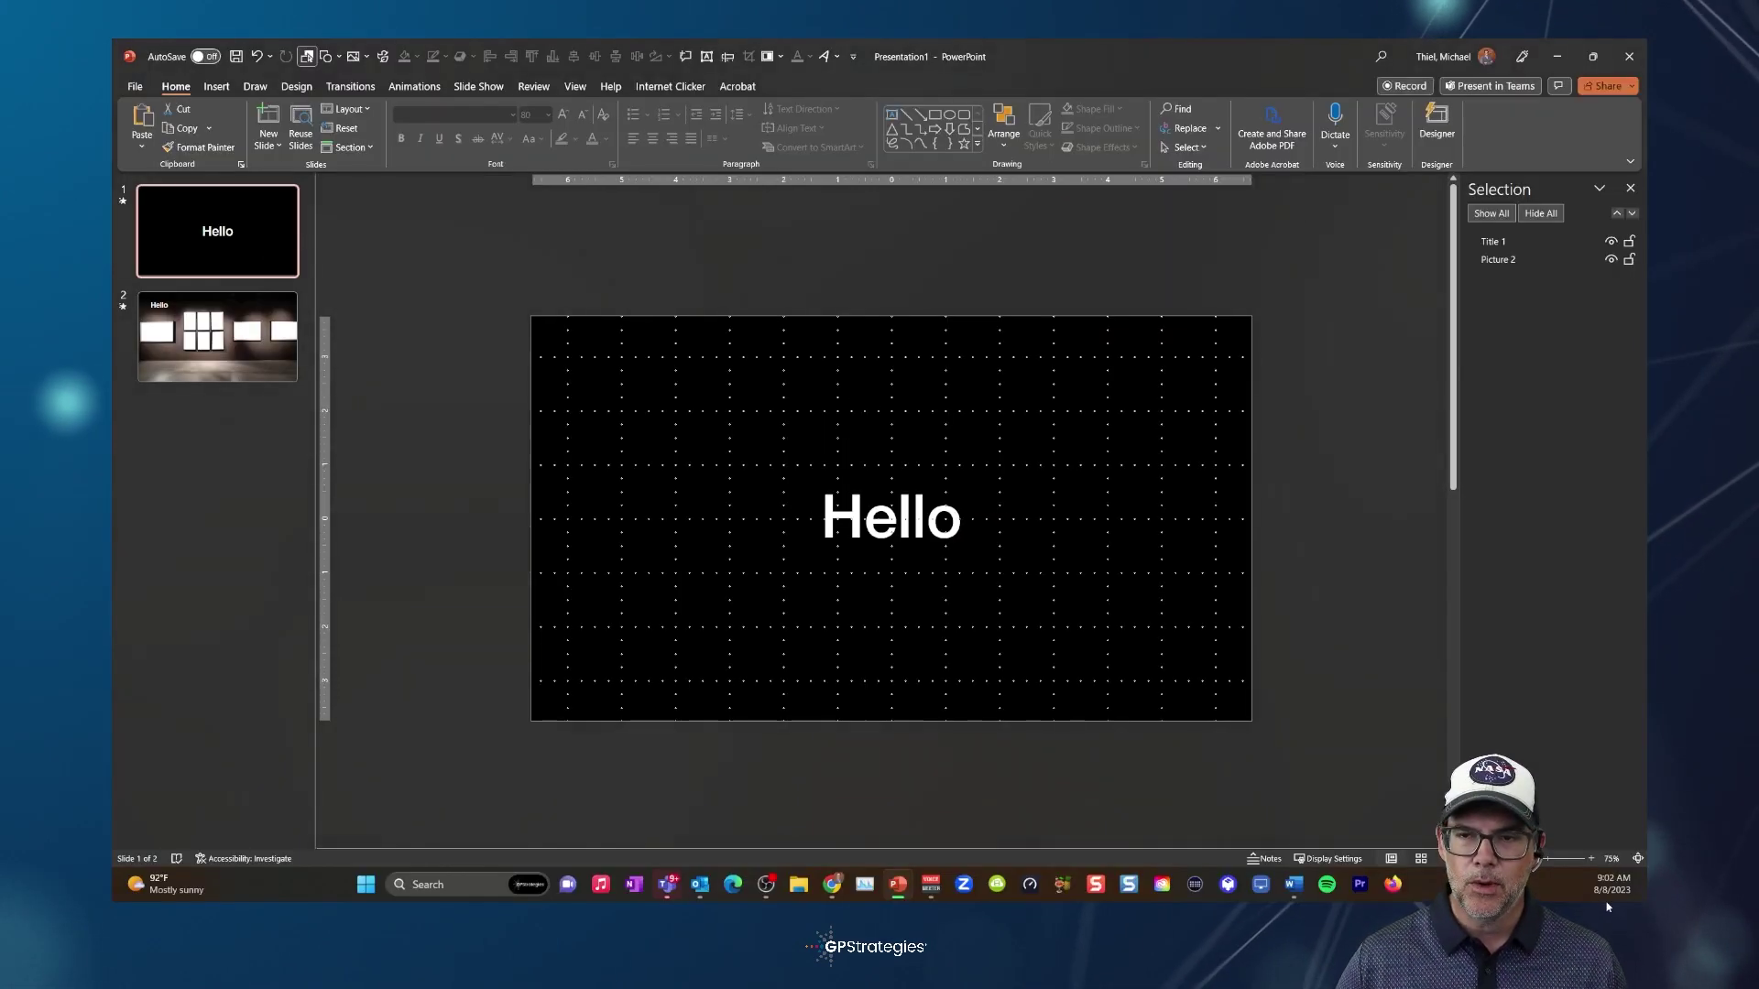
{"action": "left_click", "coordinate": [1488, 260]}
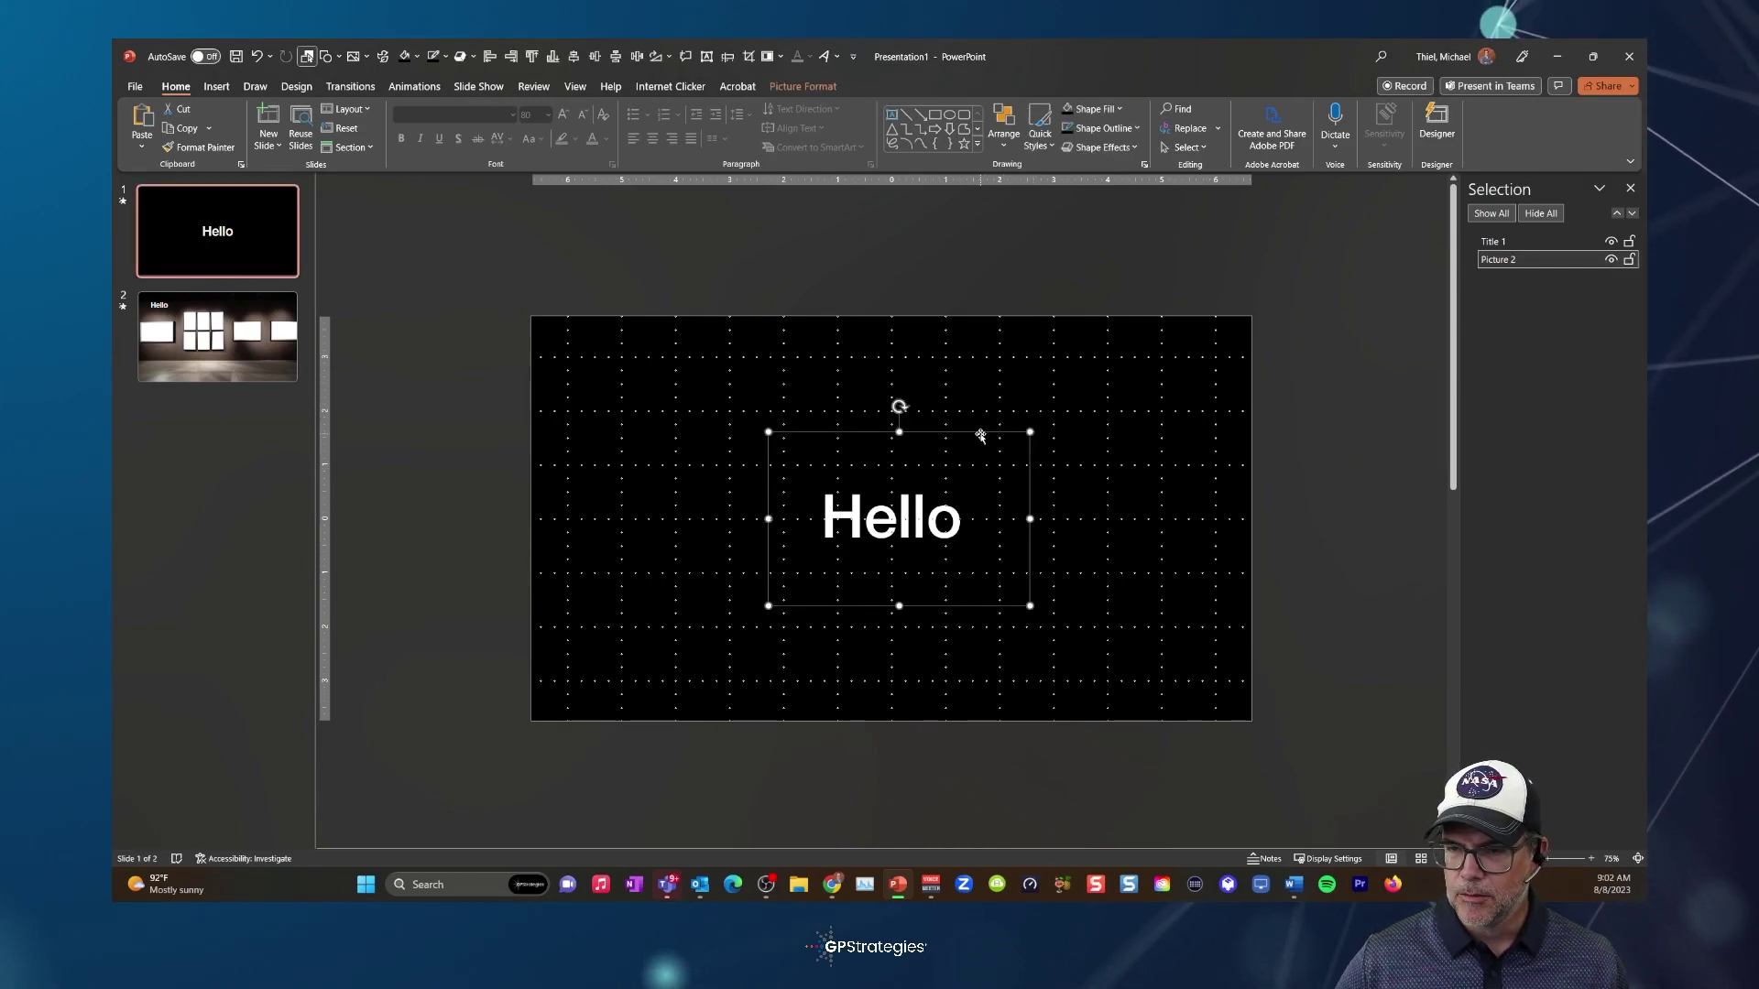
{"action": "key", "text": "shift+Down"}
{"action": "key", "text": "shift+Down"}
{"action": "key", "text": "shift+Down"}
{"action": "key", "text": "shift+Down"}
{"action": "key", "text": "shift+Down"}
{"action": "key", "text": "shift+Down"}
{"action": "key", "text": "shift+Down"}
{"action": "key", "text": "shift+Down"}
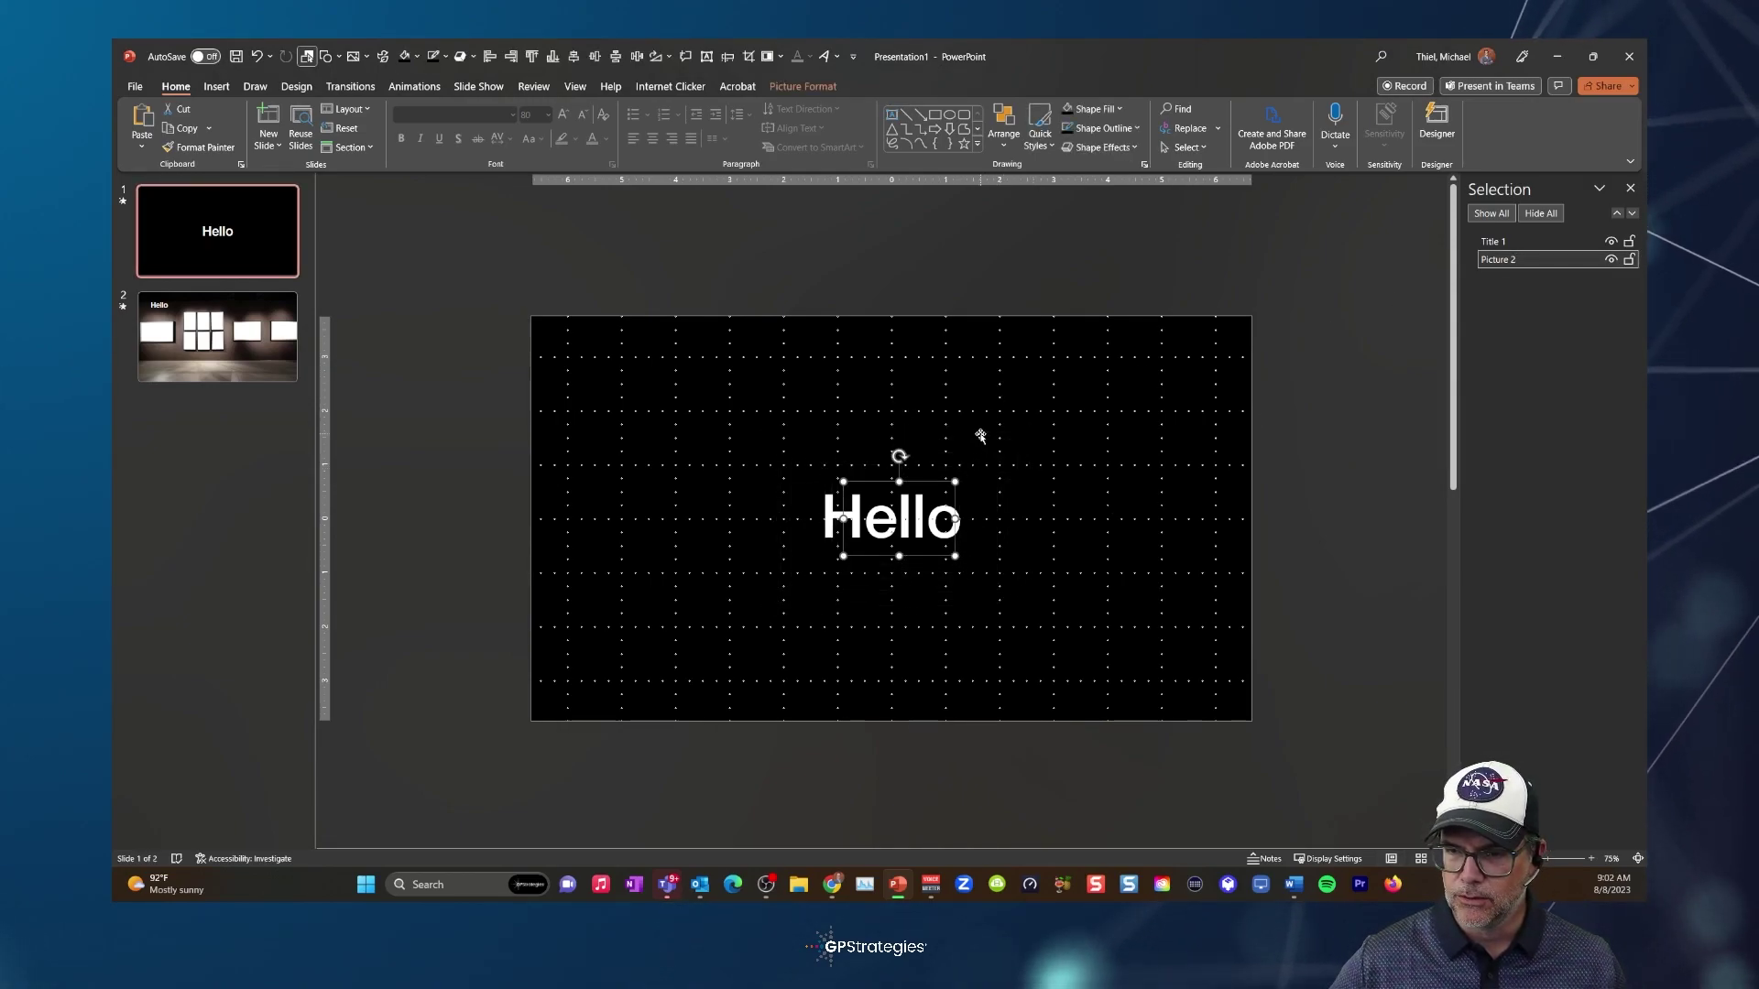
{"action": "key", "text": "shift+Down"}
{"action": "key", "text": "shift+Down"}
{"action": "key", "text": "shift+Down"}
{"action": "key", "text": "shift+Down"}
{"action": "key", "text": "shift+Down"}
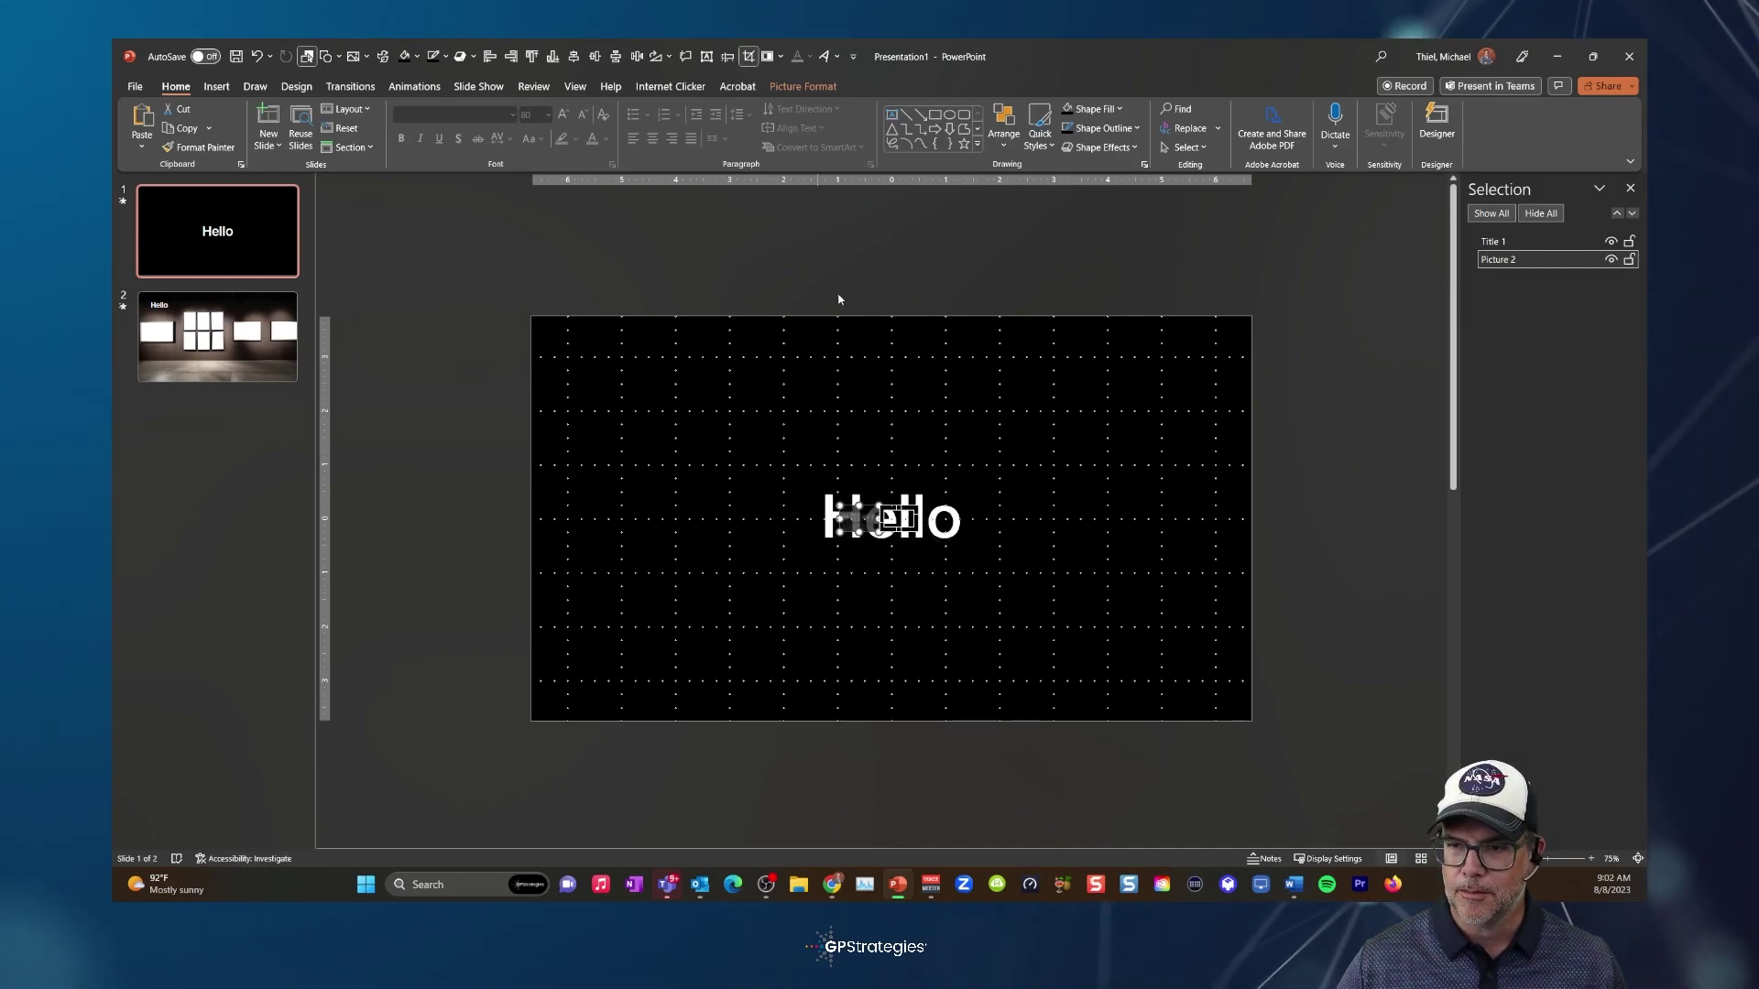
{"action": "scroll", "coordinate": [877, 524], "scroll_direction": "up", "scroll_amount": 5}
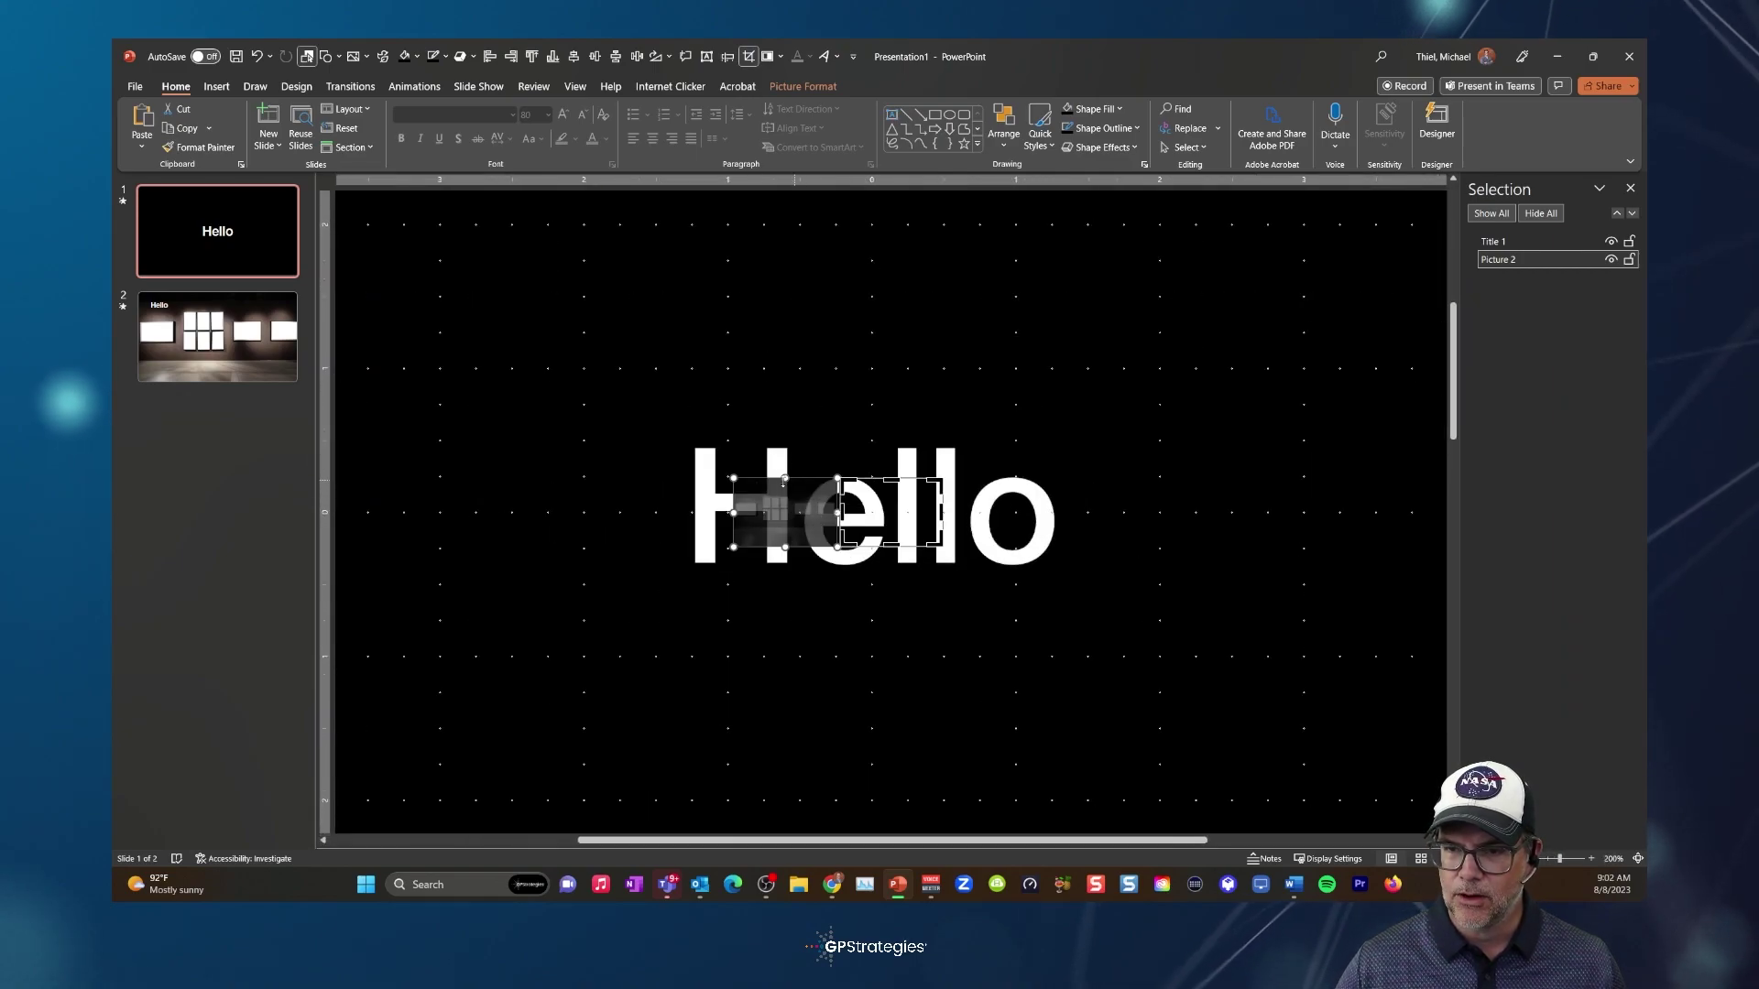
{"action": "scroll", "coordinate": [572, 470], "scroll_direction": "up", "scroll_amount": 2}
{"action": "scroll", "coordinate": [718, 494], "scroll_direction": "down", "scroll_amount": 7}
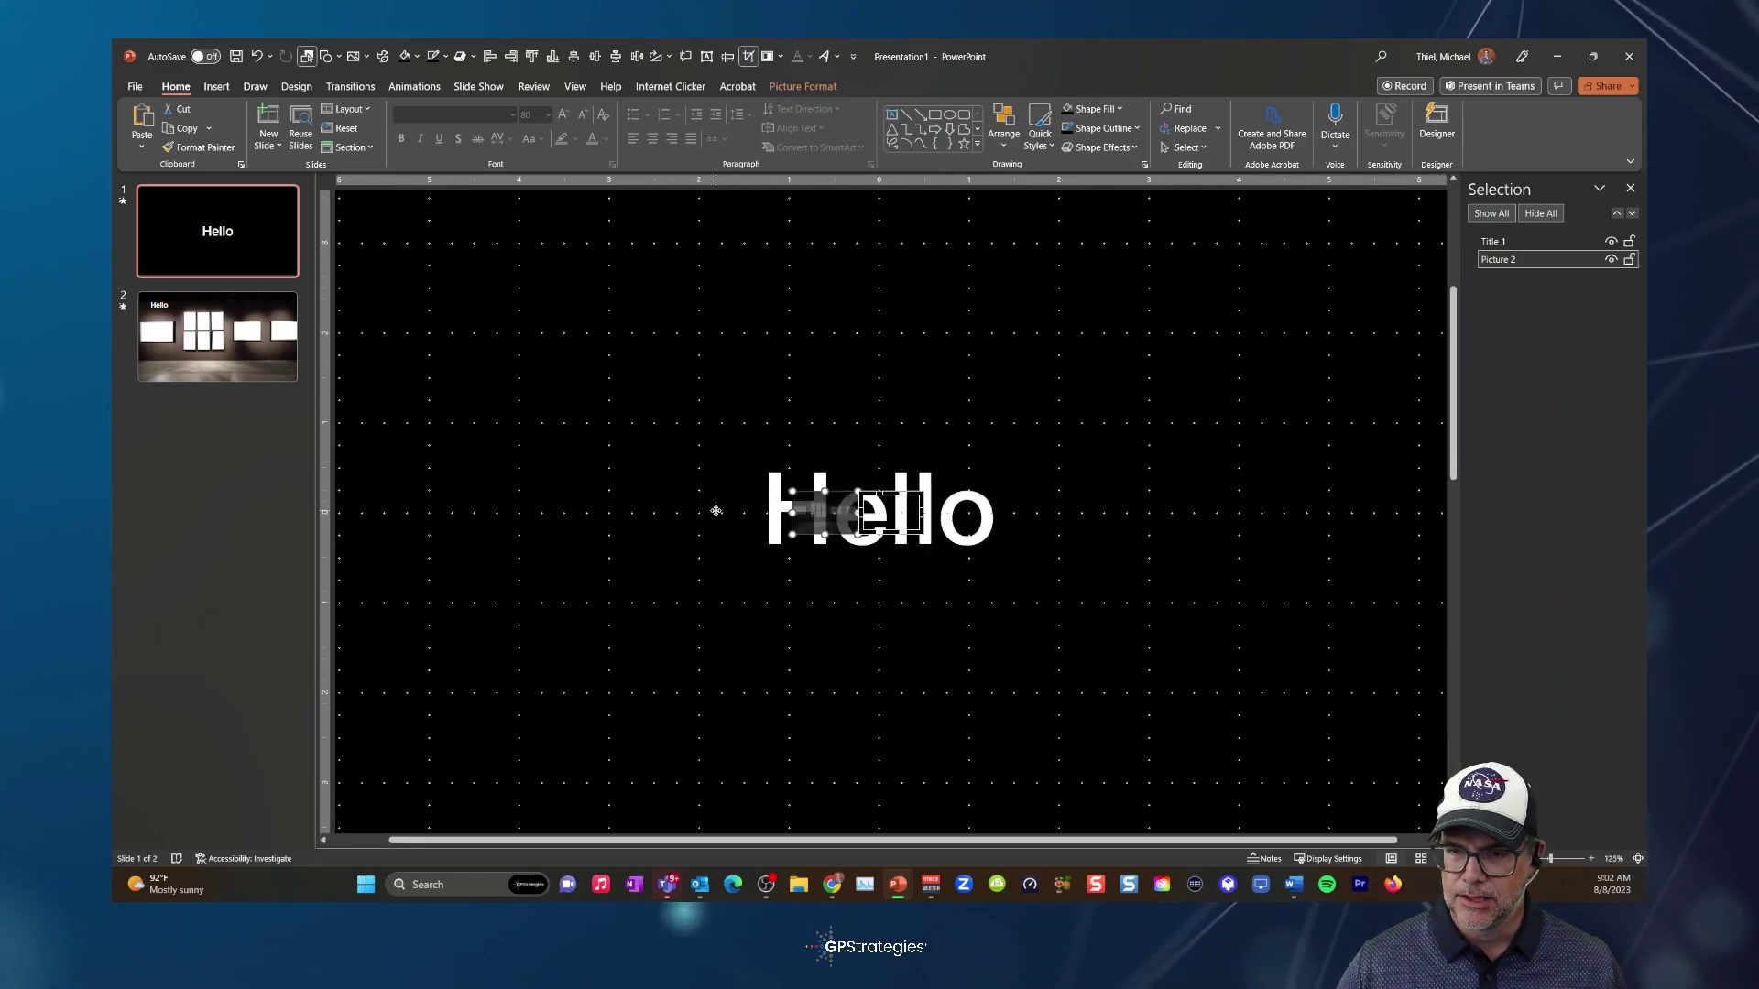
{"action": "left_click", "coordinate": [856, 246]}
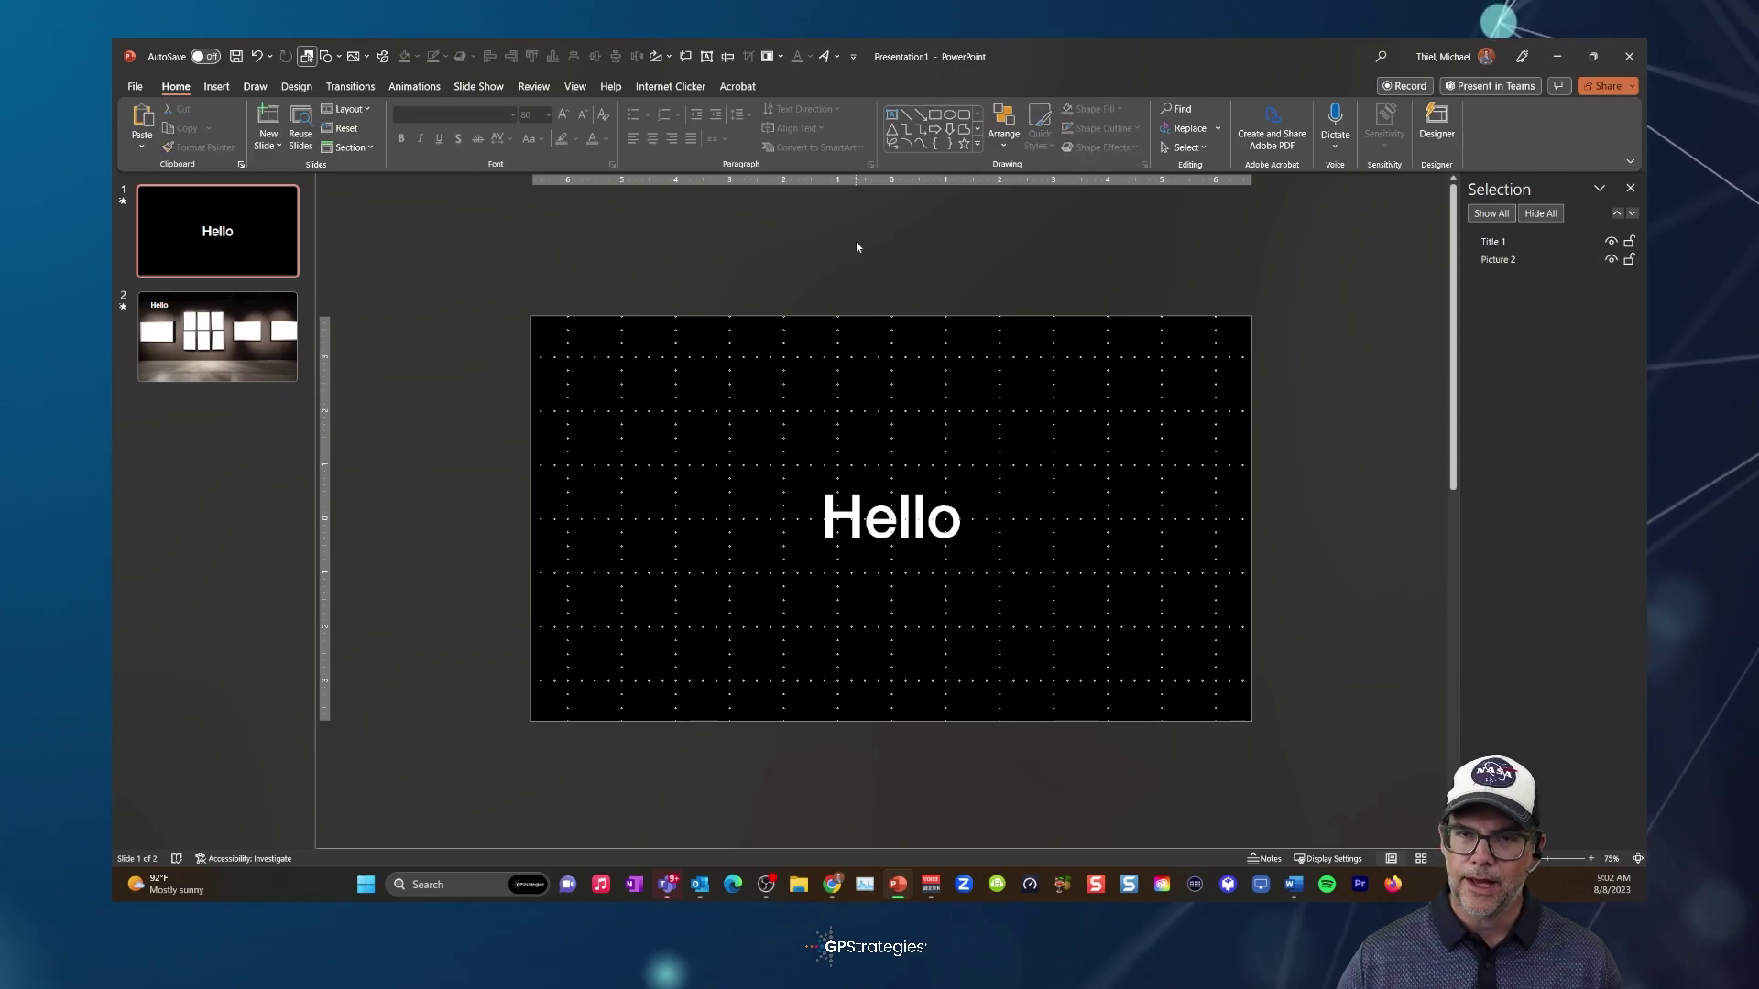
{"action": "left_click", "coordinate": [252, 241]}
- Run the slide show from slide 1 to preview the Morph, then exit it
{"action": "key", "text": "F5"}
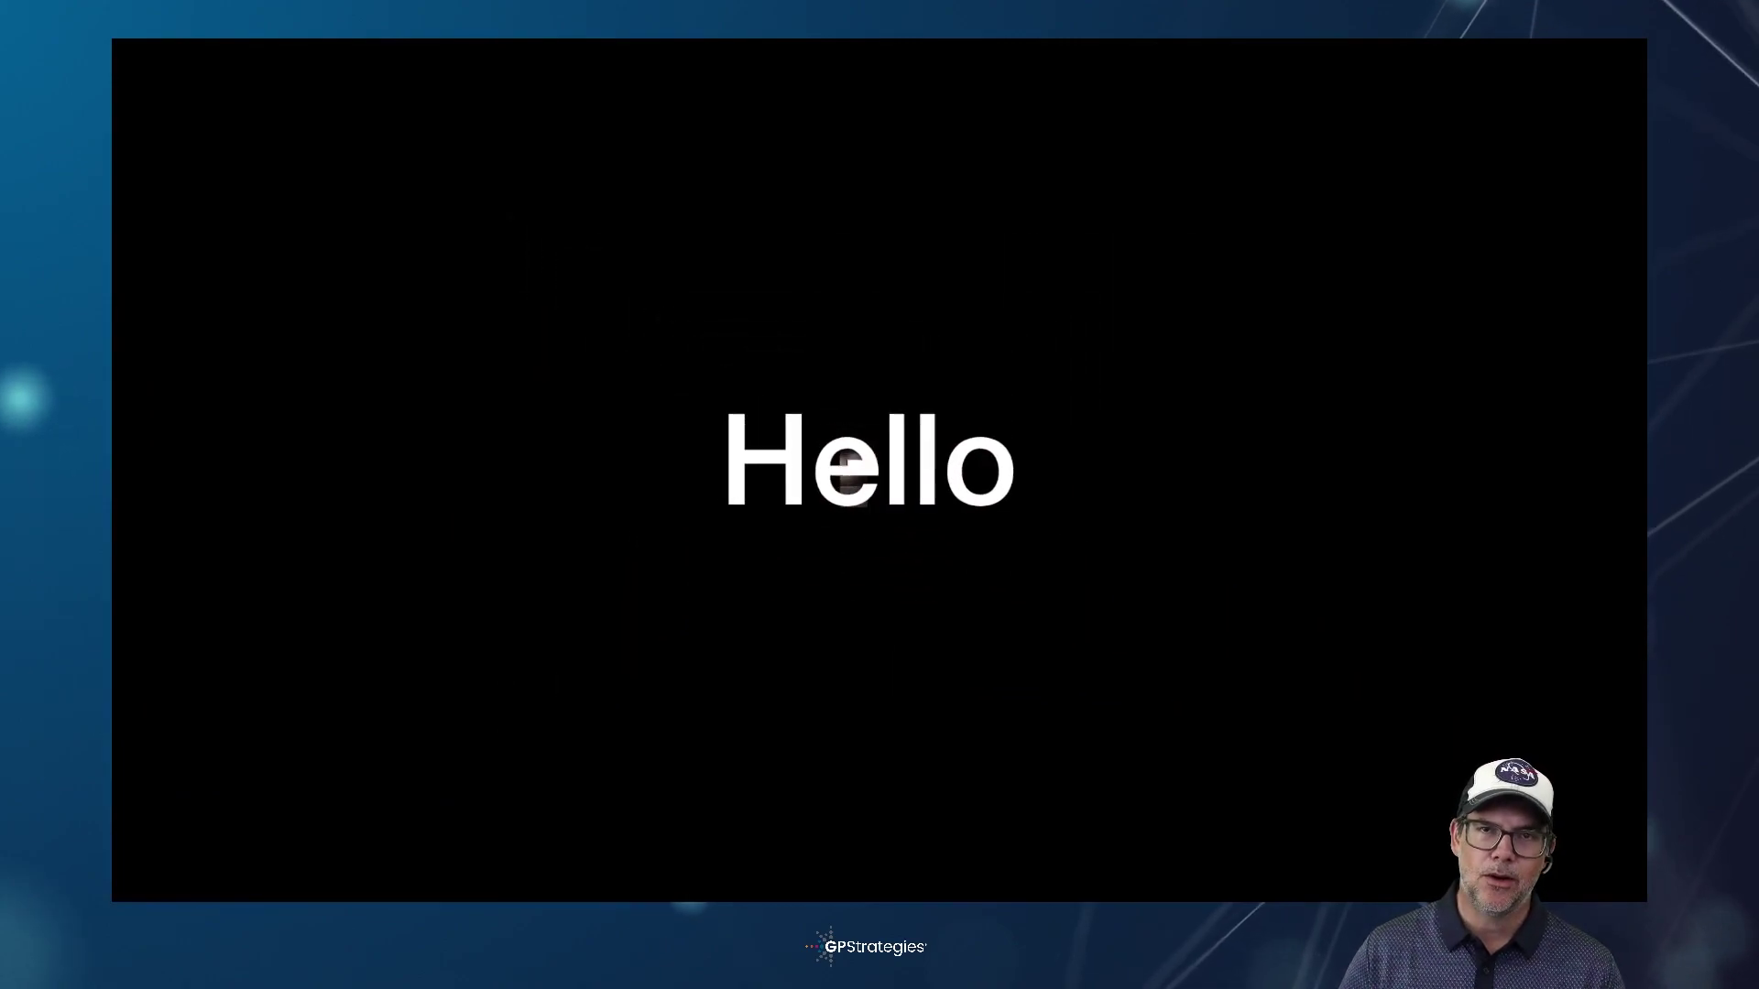
{"action": "key", "text": "Escape"}
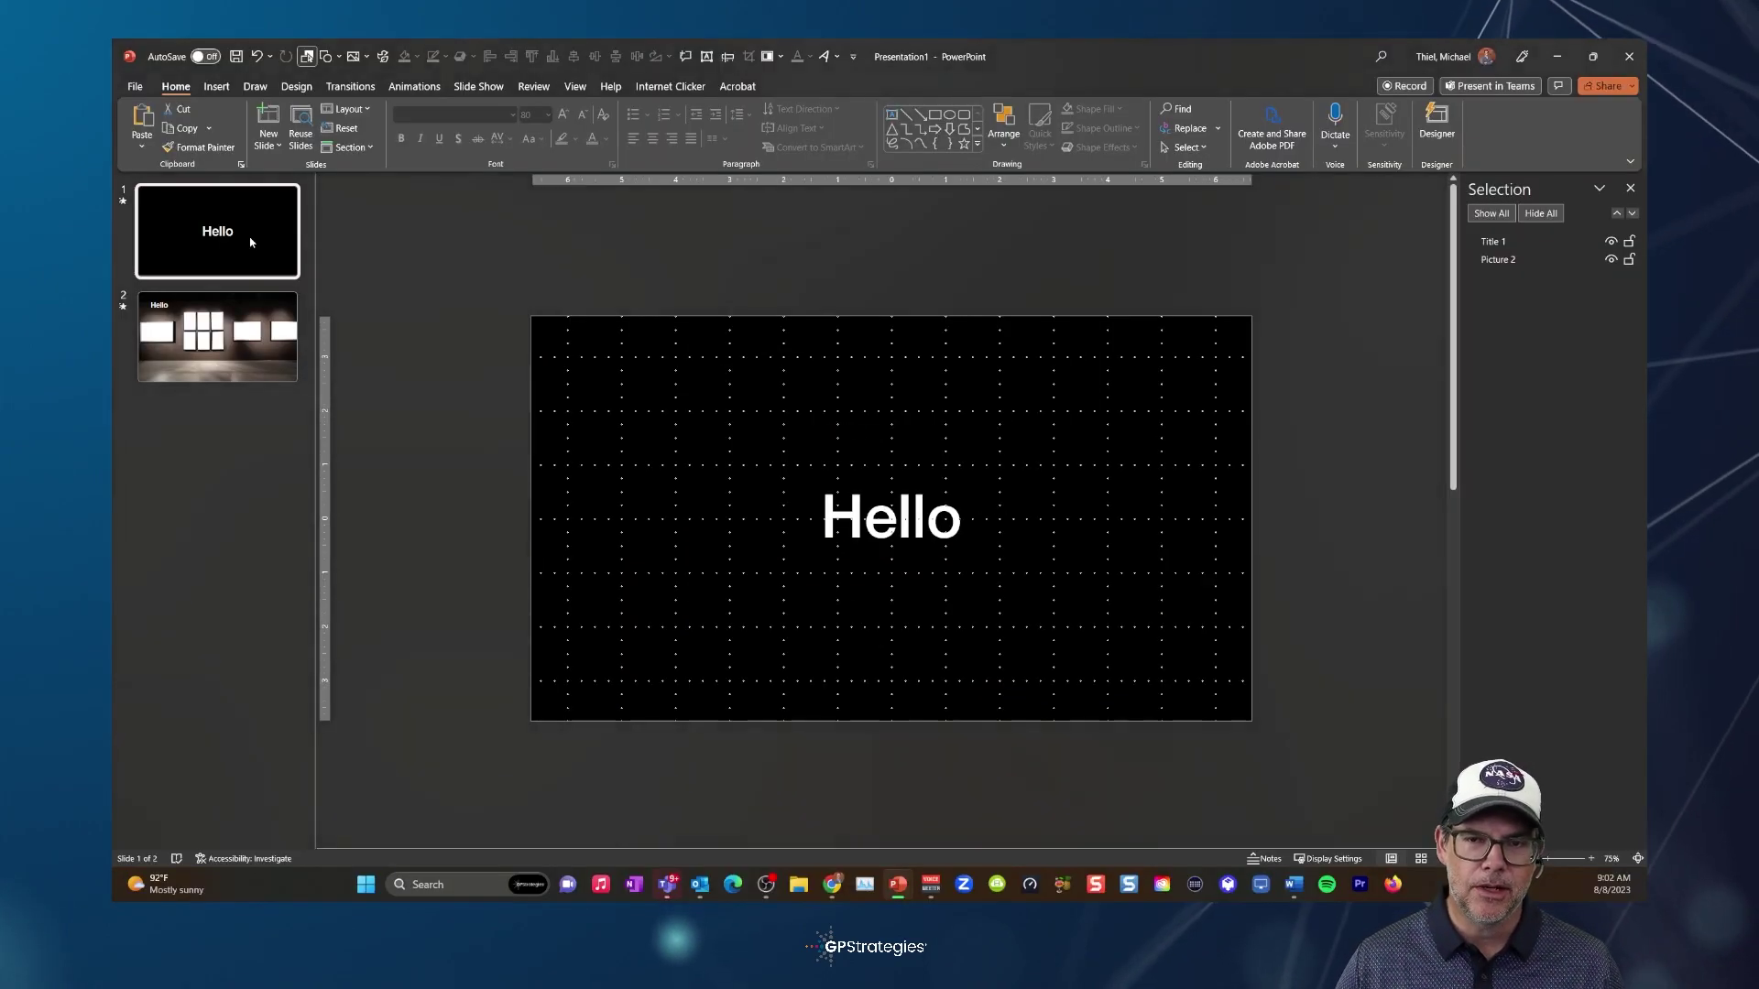
- Duplicate slide 2 as slide 3 and crop its photo to the six-frame grid
{"action": "left_click", "coordinate": [243, 348]}
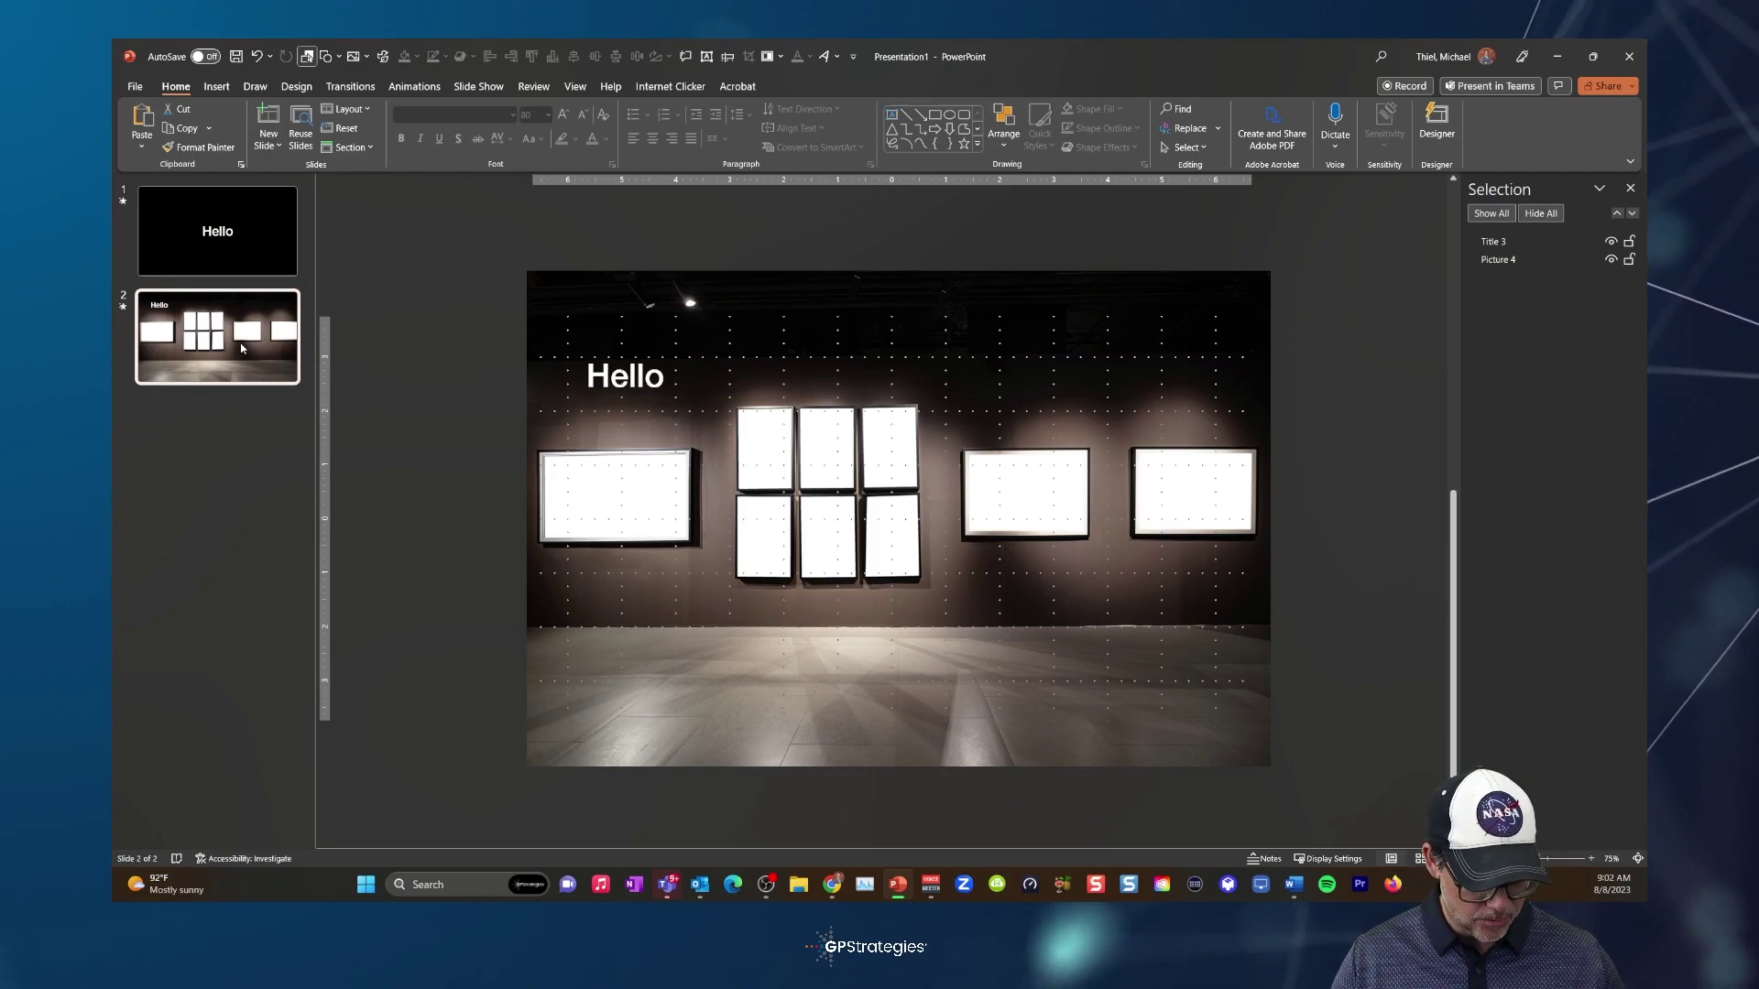
{"action": "key", "text": "ctrl+d"}
{"action": "left_click", "coordinate": [641, 284]}
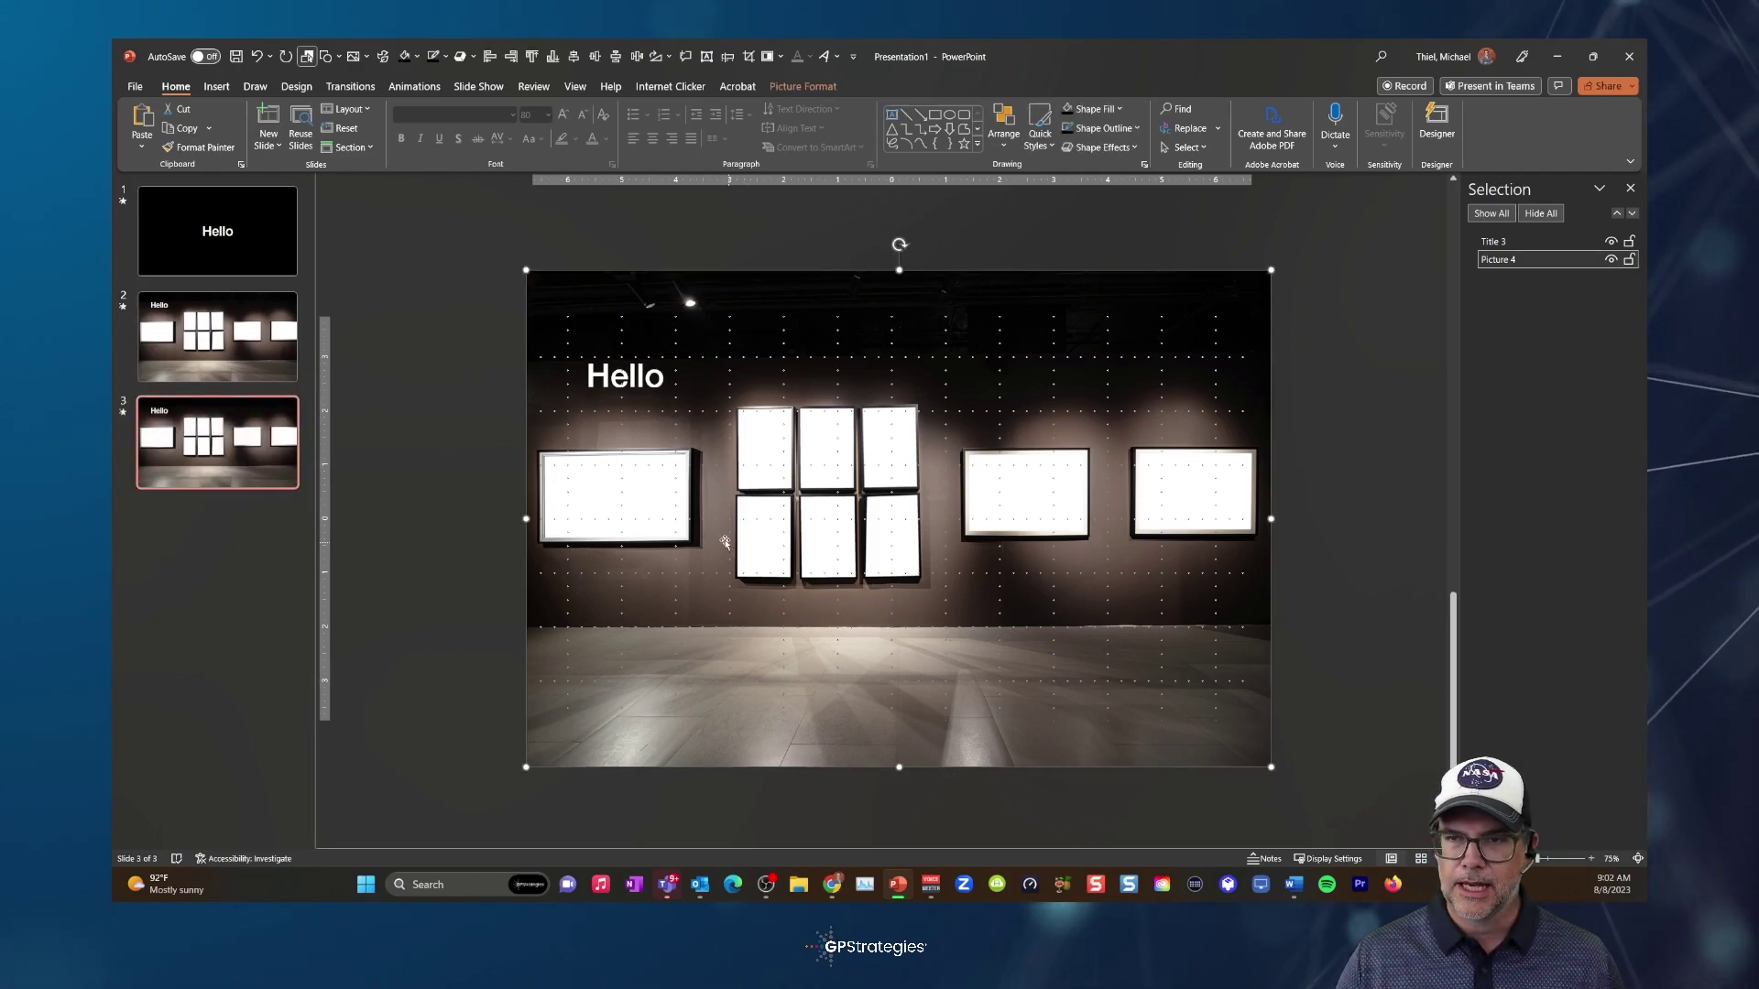
{"action": "left_click", "coordinate": [727, 58]}
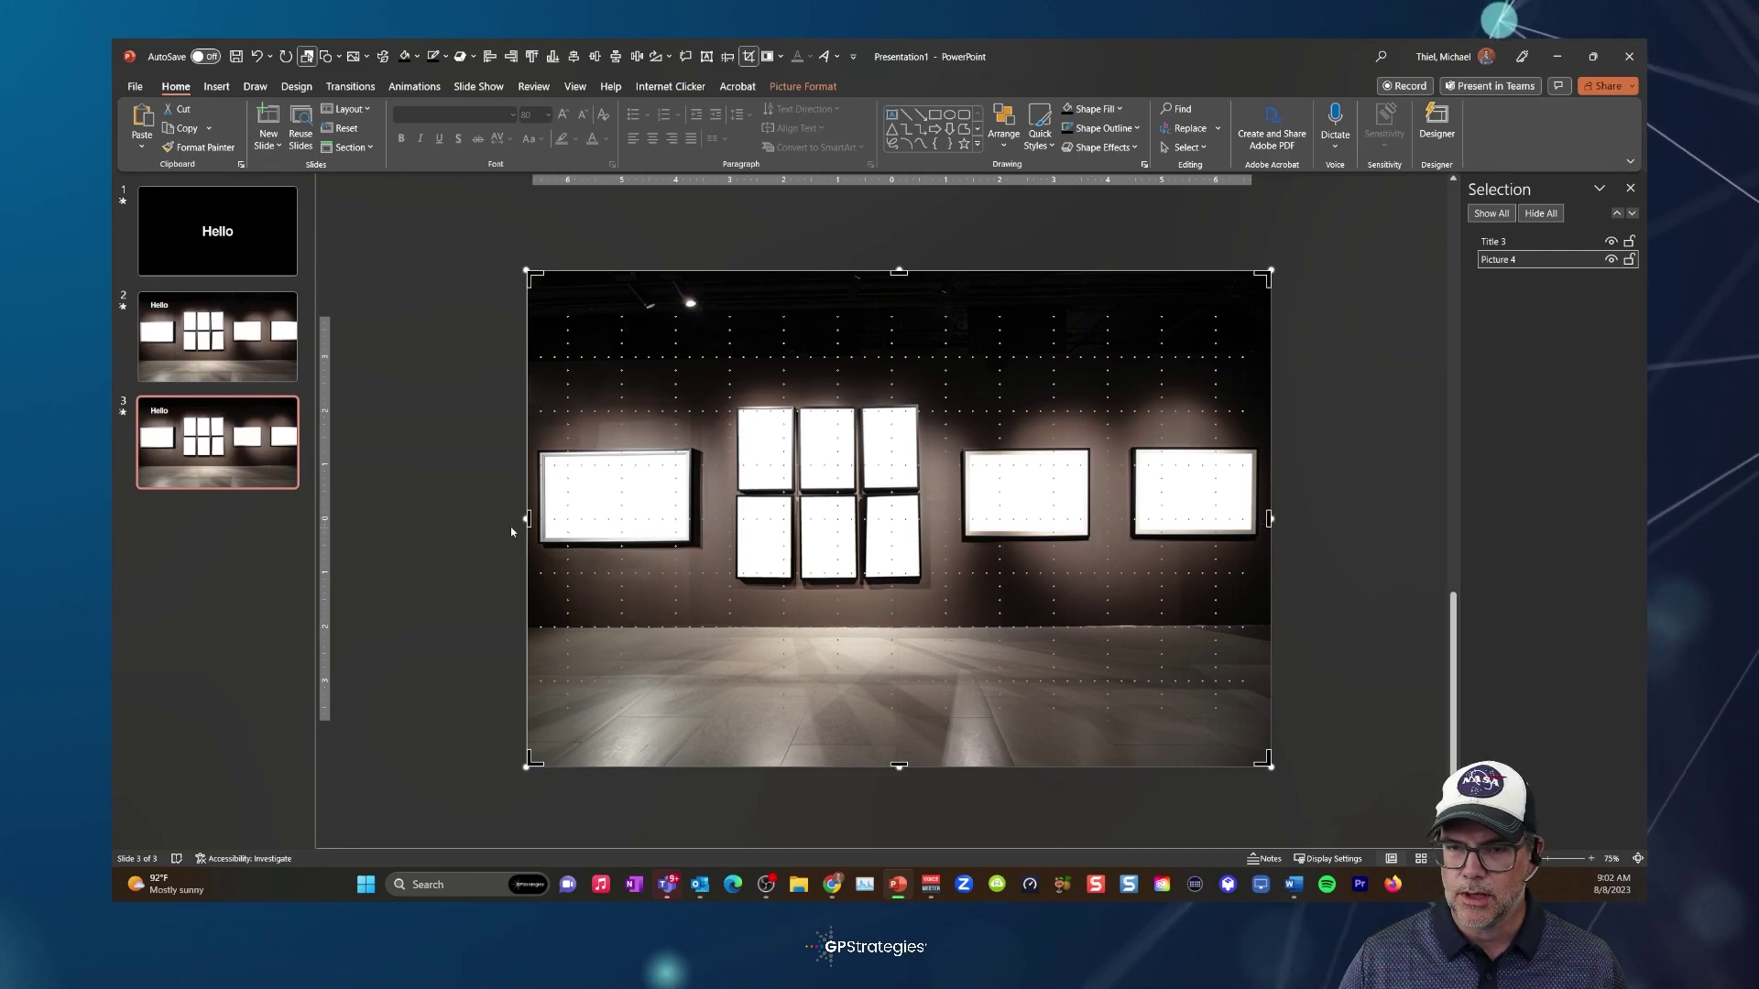
{"action": "left_click_drag", "start_coordinate": [529, 518], "coordinate": [1222, 507]}
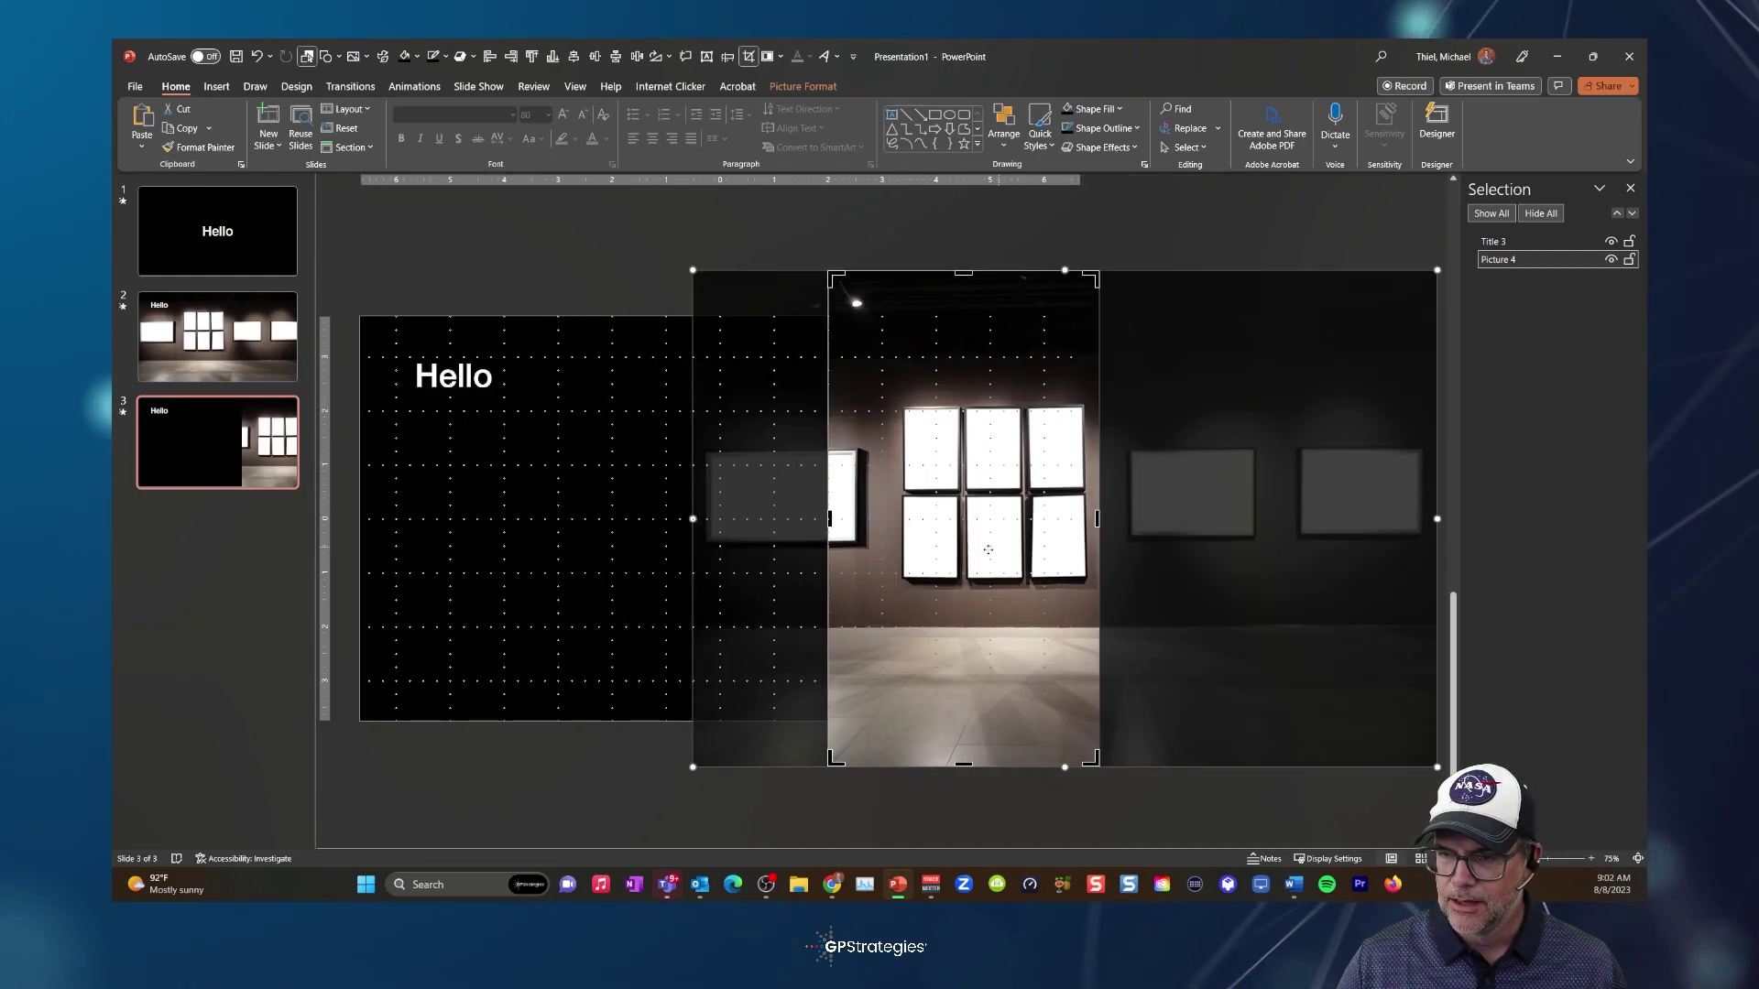
{"action": "left_click_drag", "start_coordinate": [960, 551], "coordinate": [1113, 532]}
{"action": "left_click", "coordinate": [855, 197]}
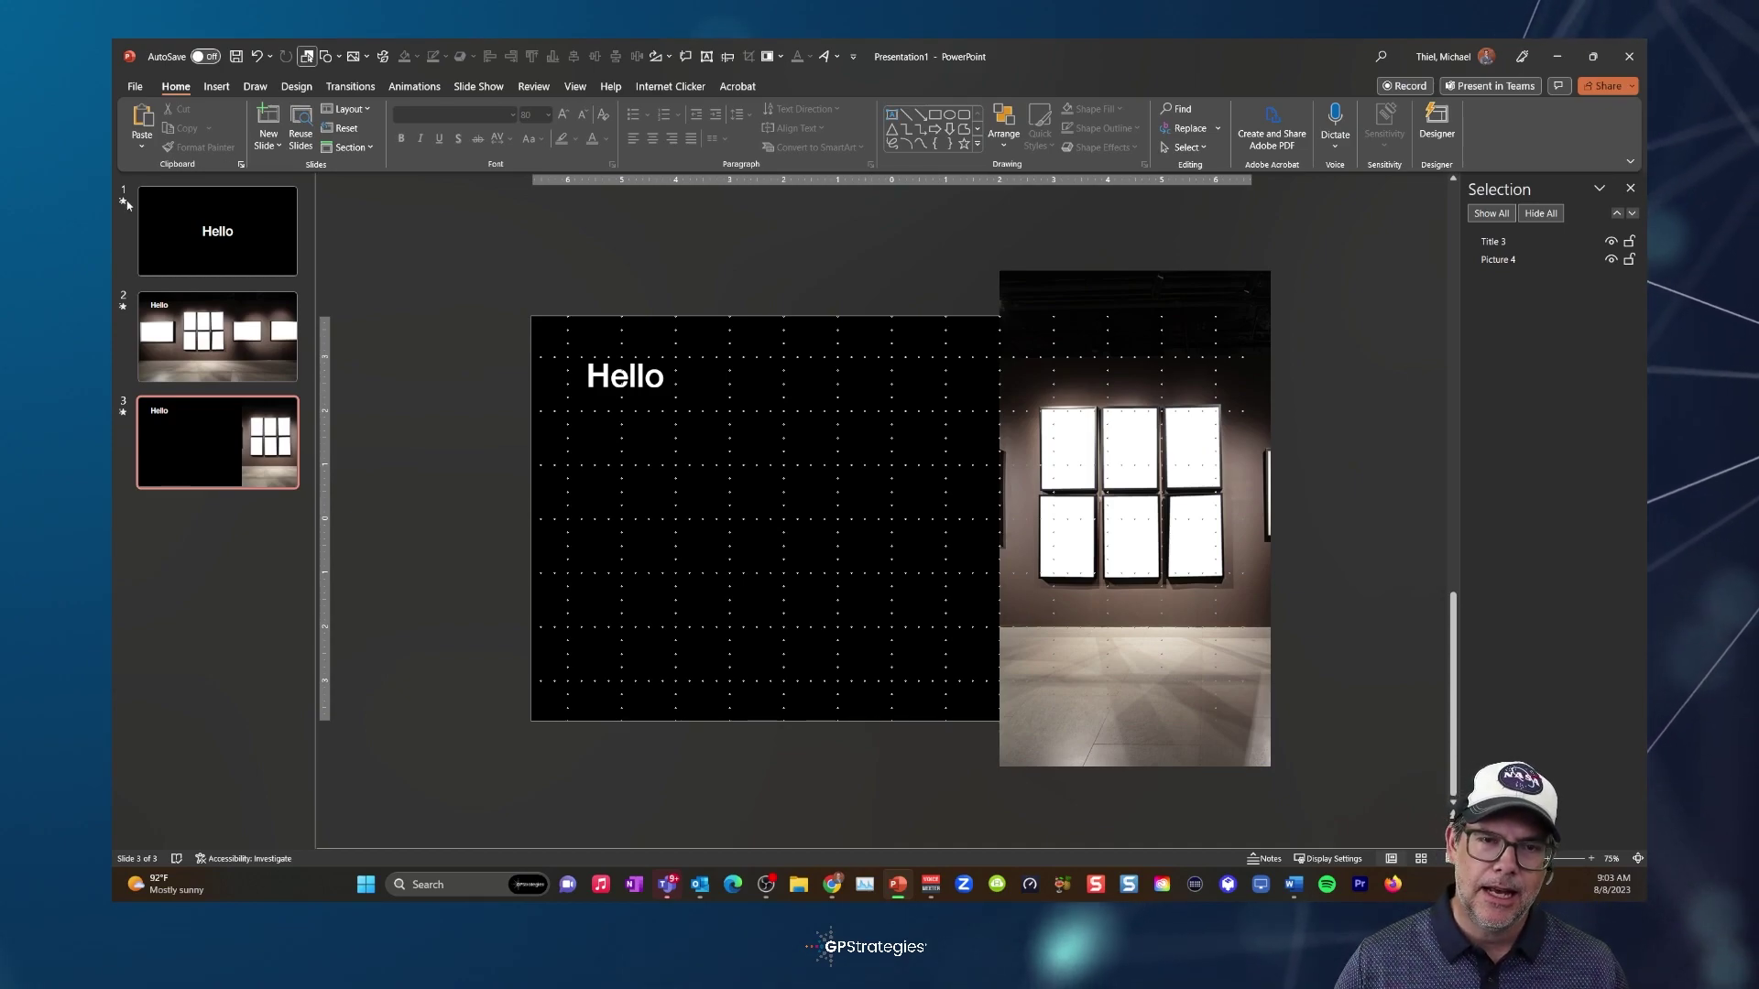
{"action": "left_click", "coordinate": [200, 262]}
{"action": "key", "text": "F5"}
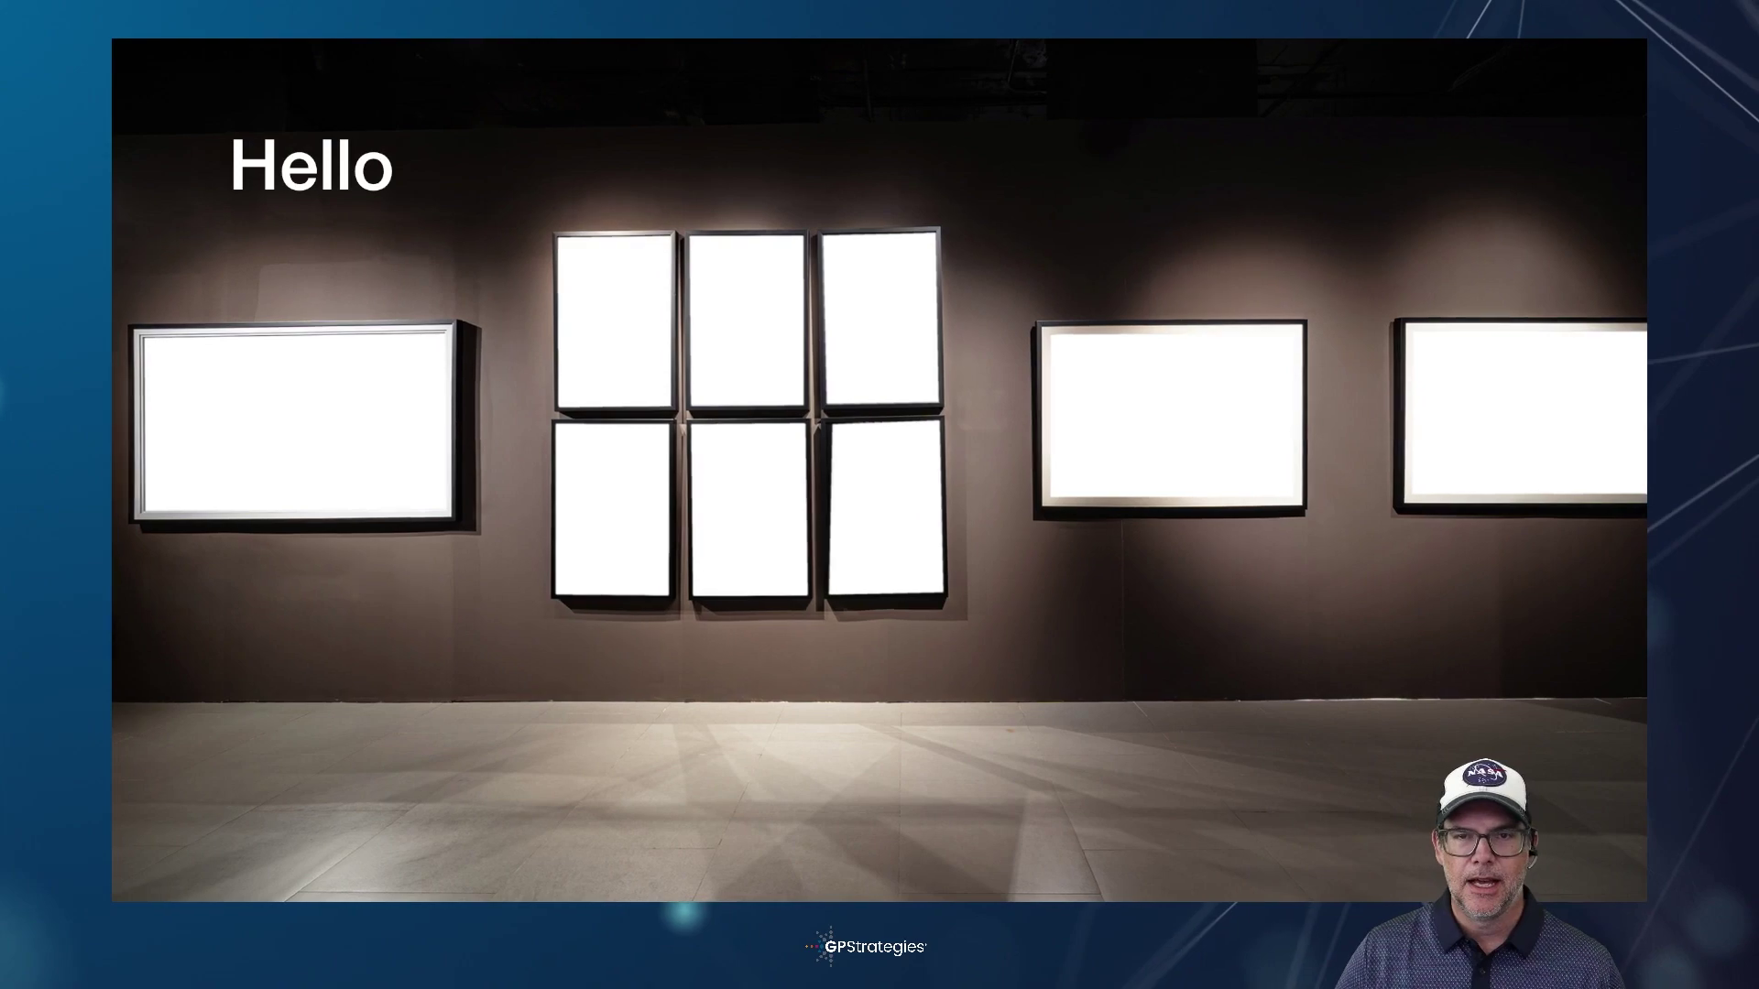
{"action": "key", "text": "Right"}
{"action": "key", "text": "Escape"}
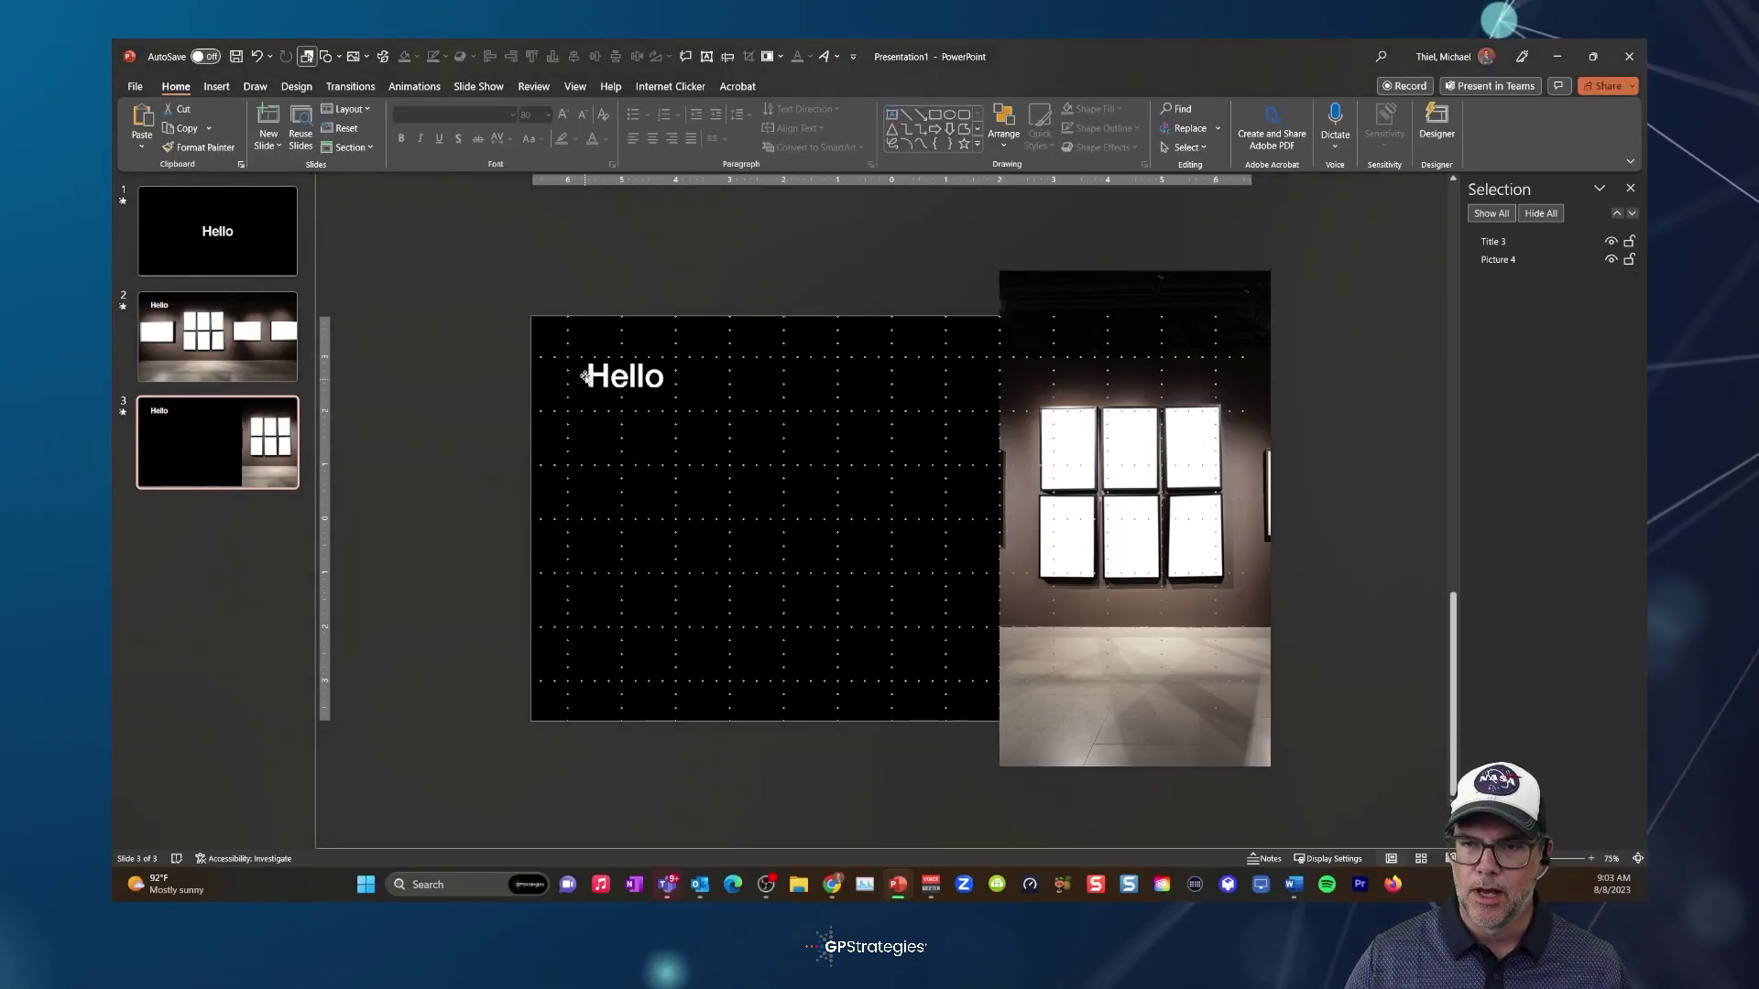
- Enlarge slide 3's Hello title to 72 pt
{"action": "left_click", "coordinate": [584, 376]}
{"action": "double_click", "coordinate": [615, 368]}
{"action": "key", "text": "ctrl+shift+period"}
{"action": "key", "text": "ctrl+shift+period"}
{"action": "key", "text": "ctrl+shift+period"}
{"action": "key", "text": "ctrl+shift+period"}
{"action": "key", "text": "ctrl+shift+period"}
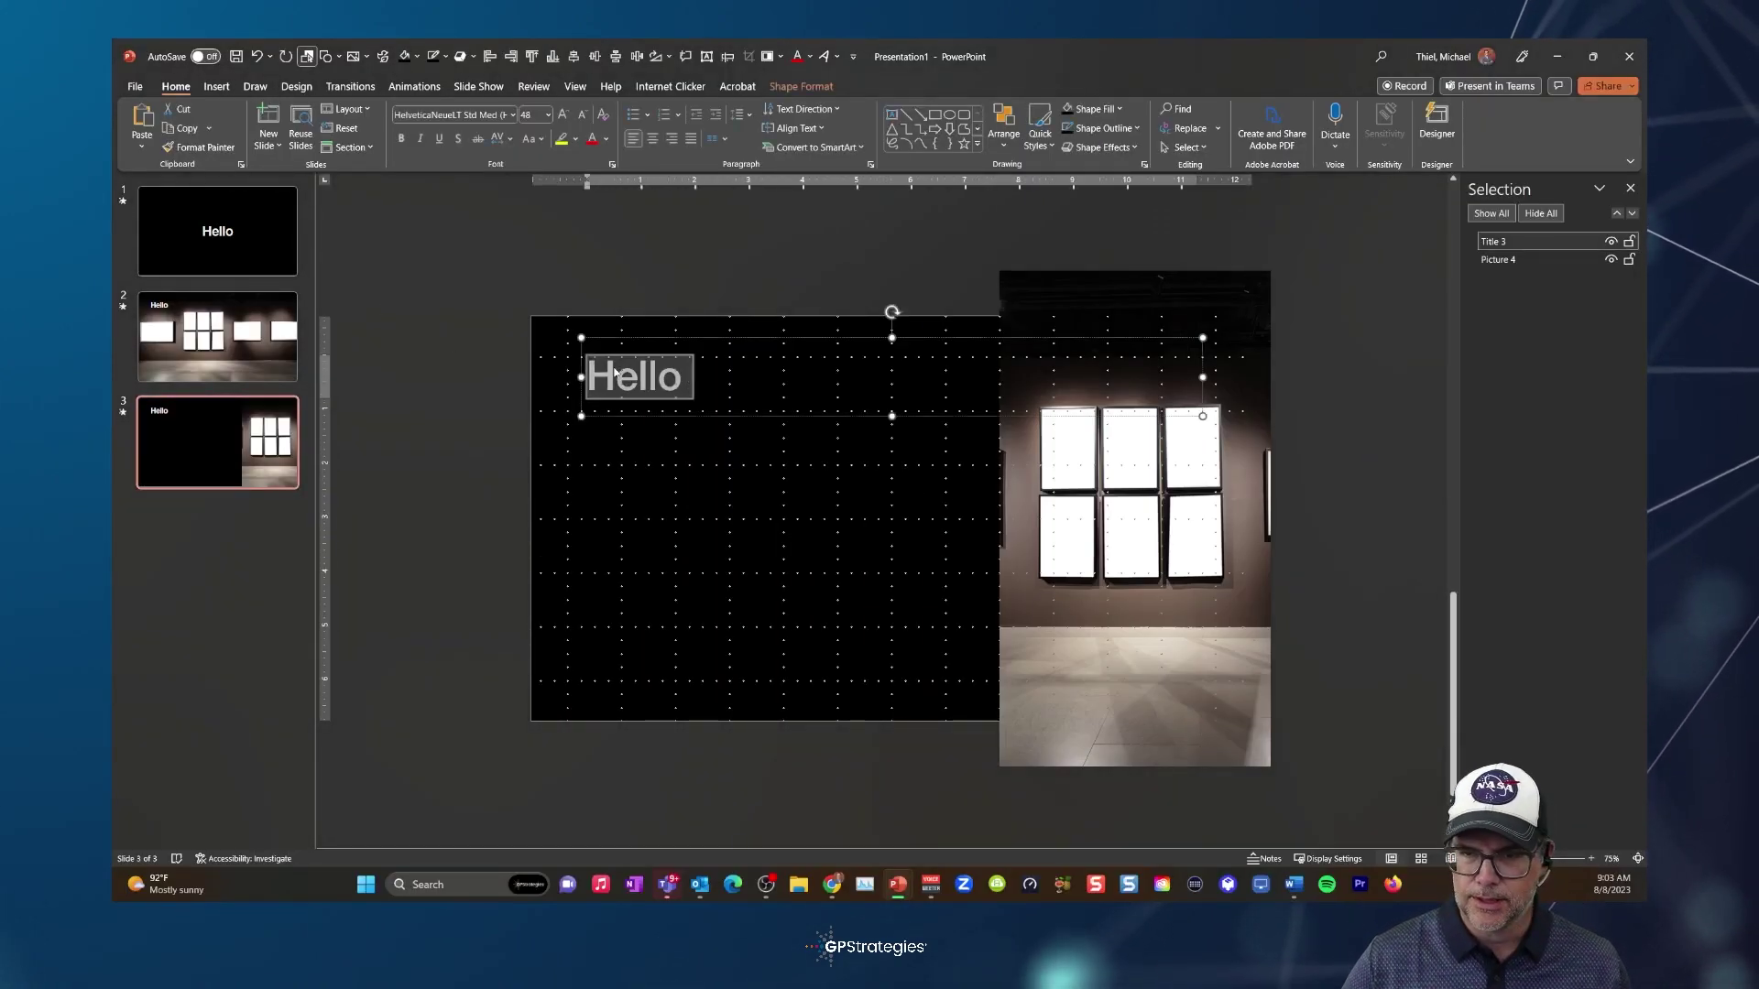
- Switch slide 3 to Title and Content layout with bullets 'Bullet 1' and 'Bullet 2'
{"action": "right_click", "coordinate": [455, 523]}
{"action": "mouse_move", "coordinate": [478, 640]}
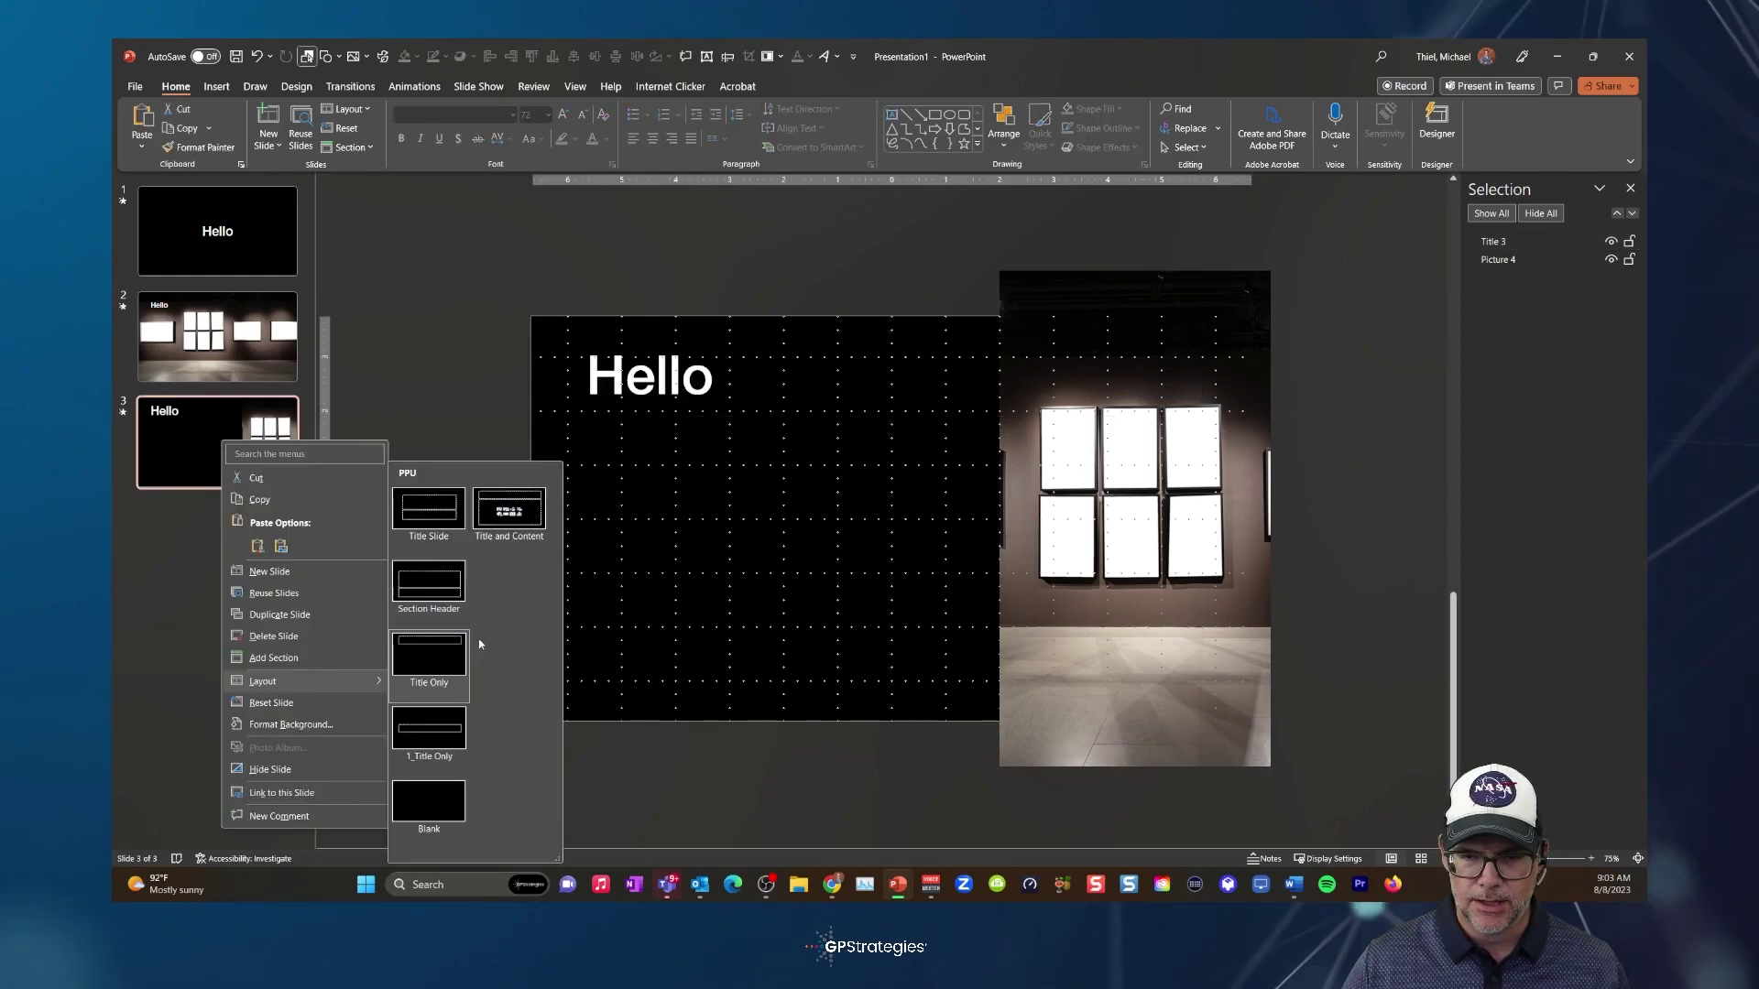
{"action": "left_click", "coordinate": [499, 521]}
{"action": "left_click", "coordinate": [624, 470]}
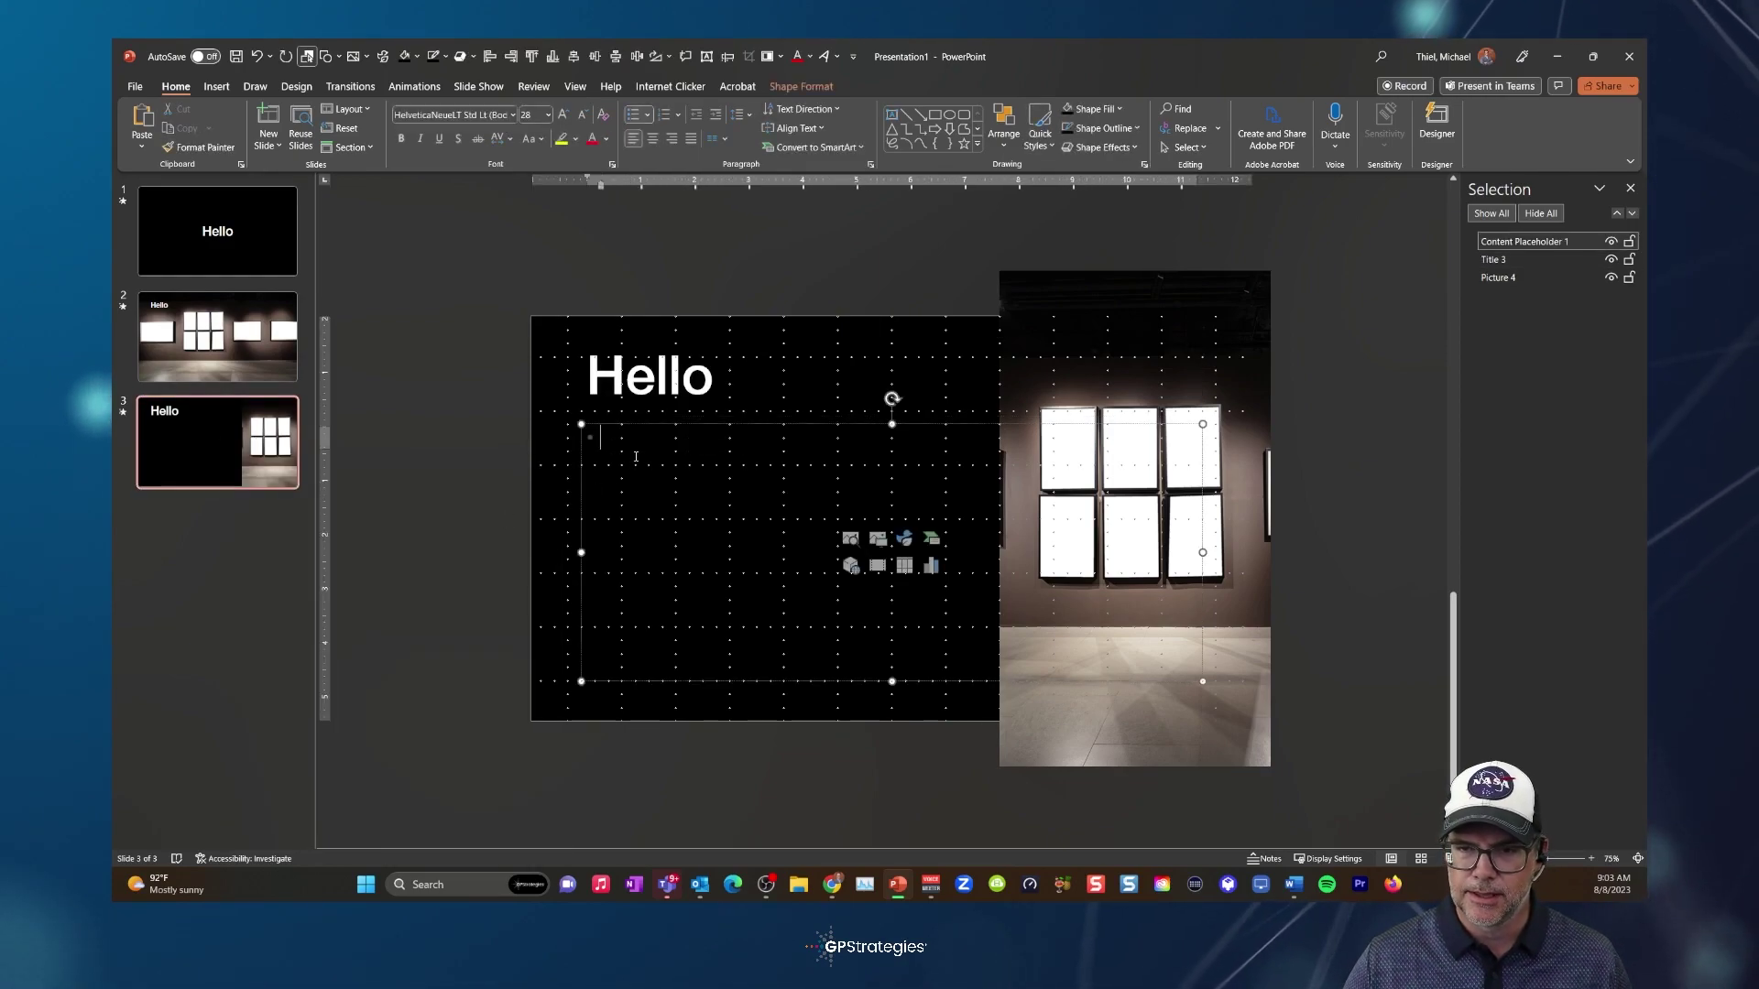
{"action": "type", "text": "Bullet 1"}
{"action": "key", "text": "Return"}
{"action": "type", "text": "Bullet 2"}
{"action": "left_click", "coordinate": [236, 221]}
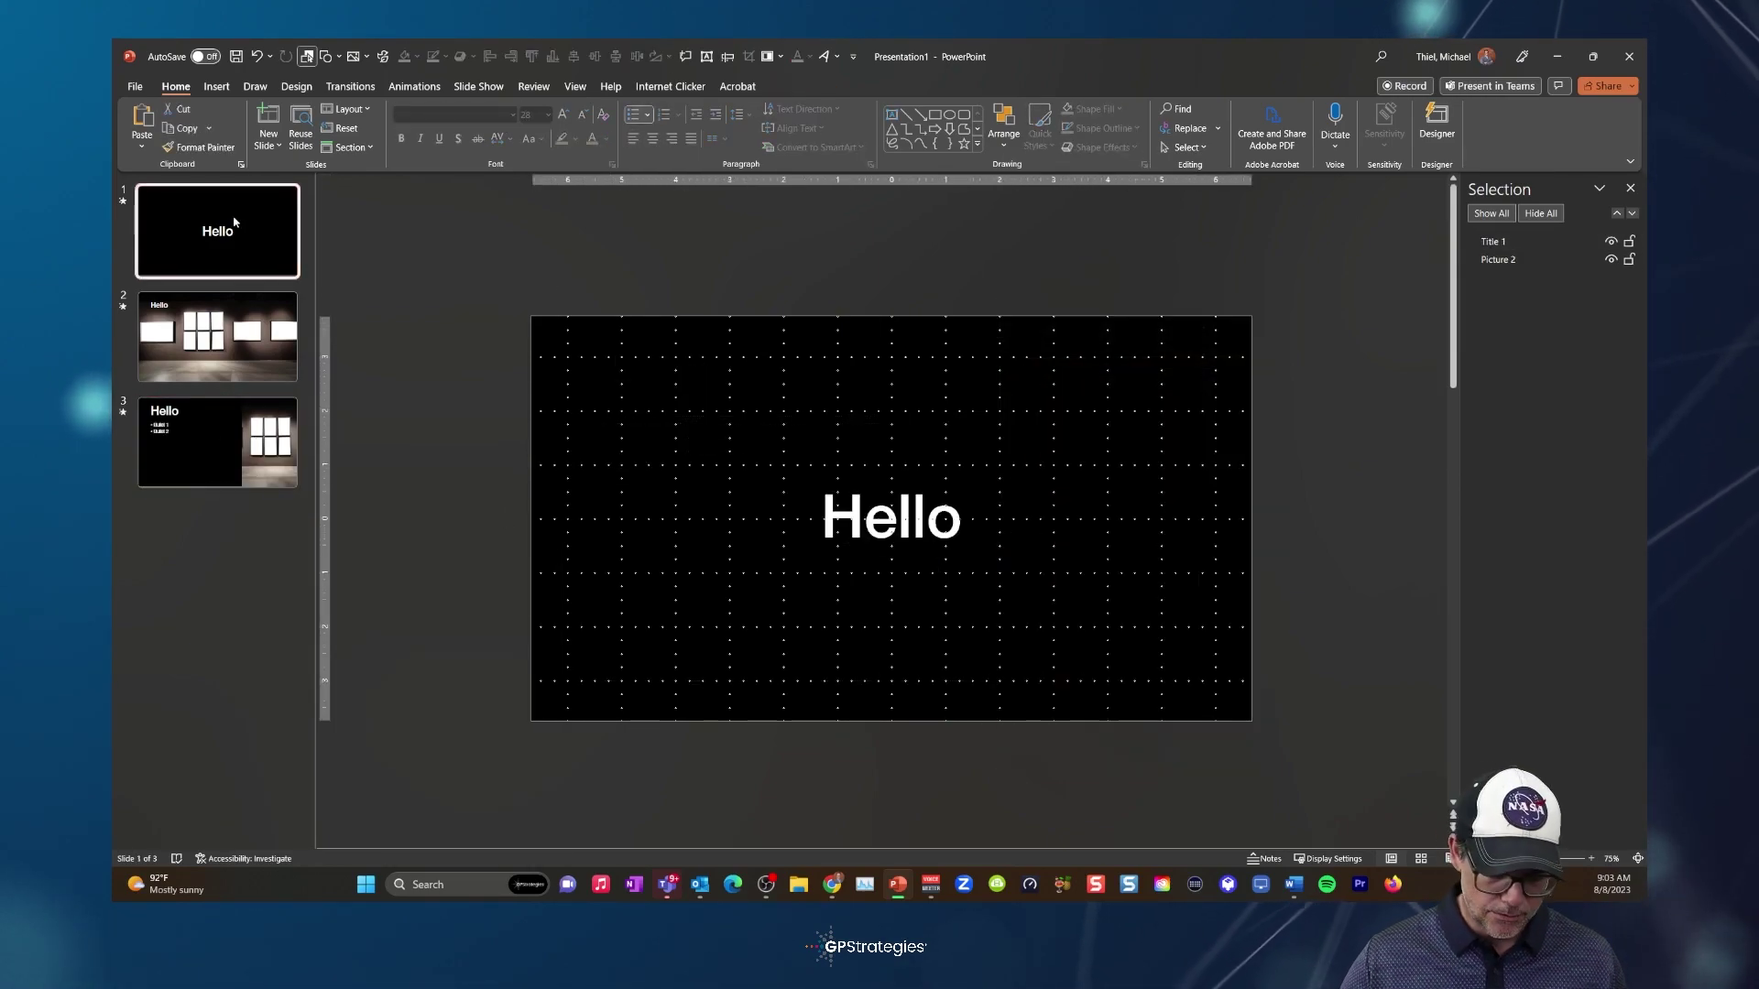
- Play the show from slide 1 through the Hello, gallery and bullet slides, back to Hello
{"action": "key", "text": "F5"}
{"action": "key", "text": "Right"}
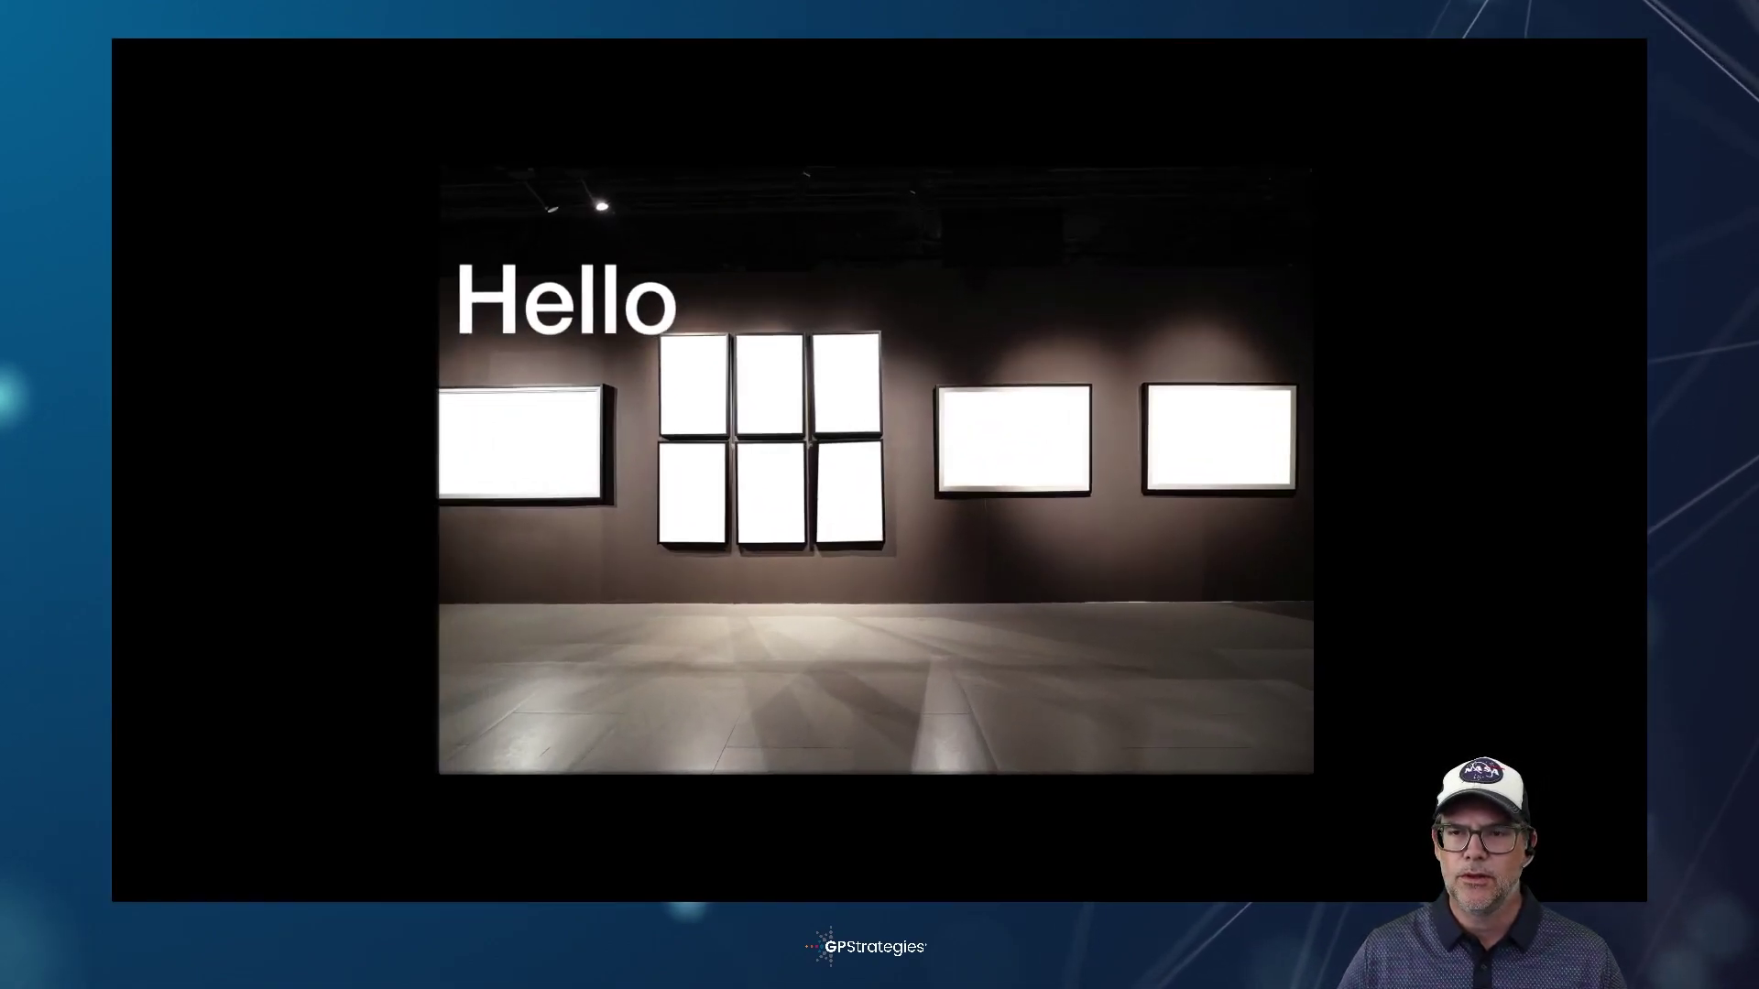
{"action": "key", "text": "Right"}
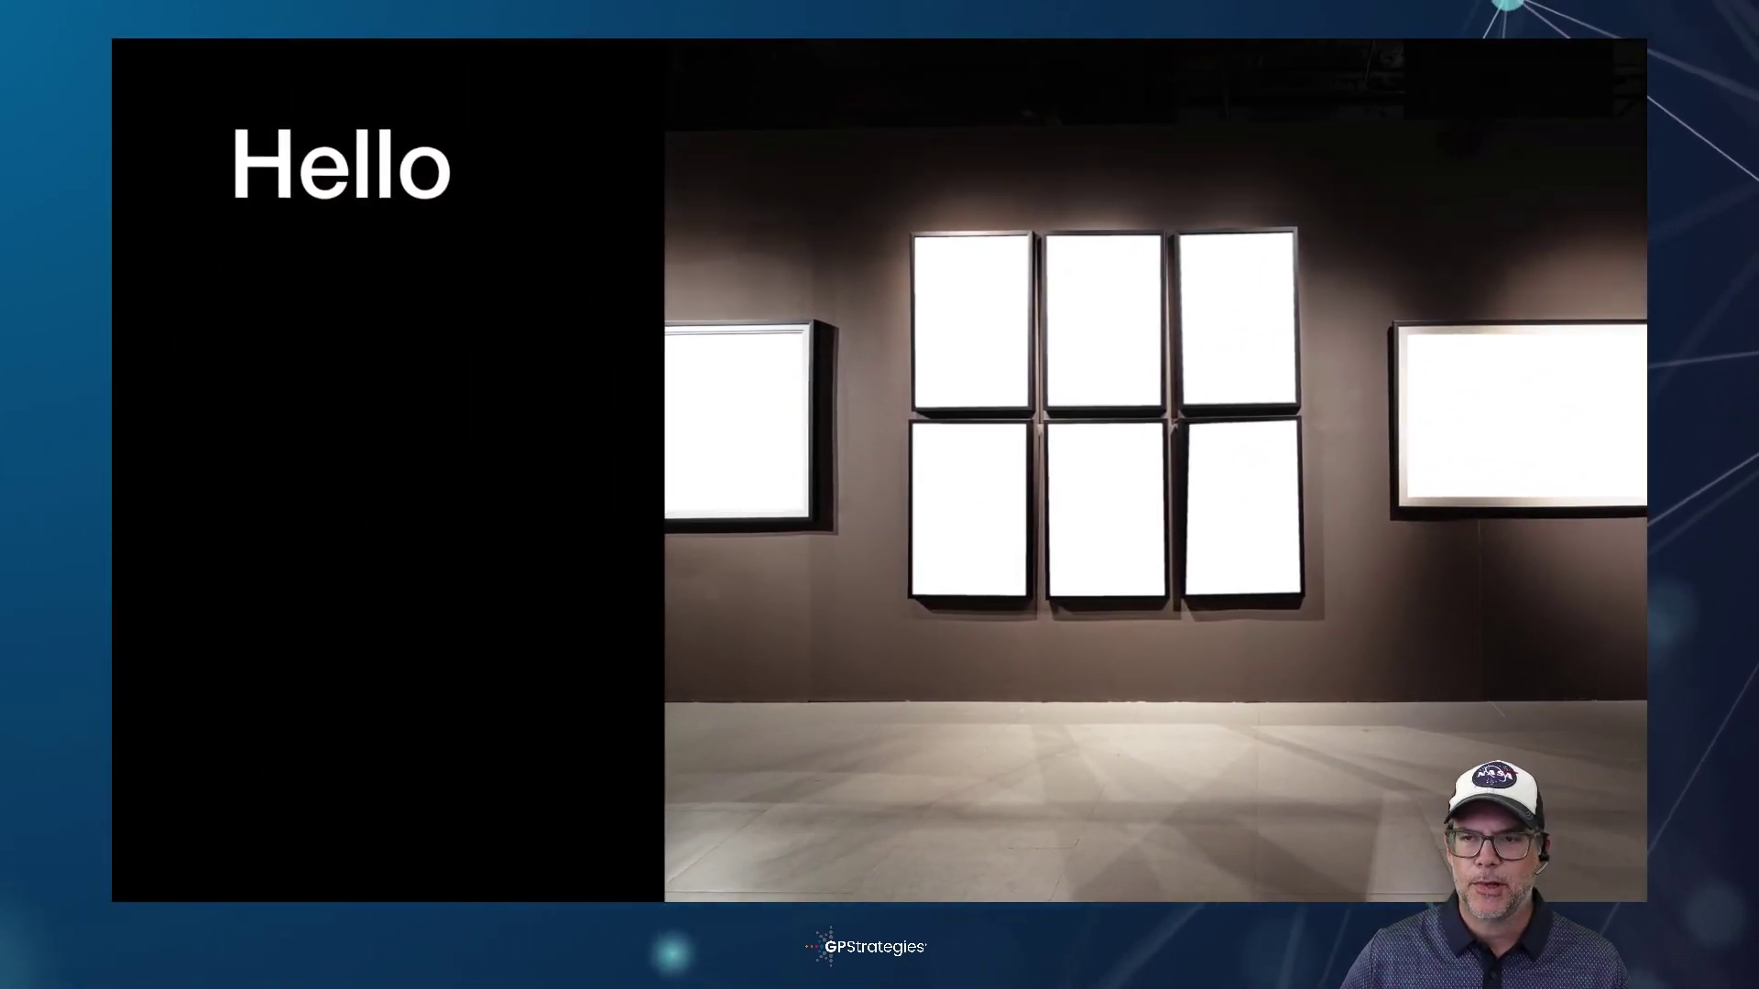
{"action": "key", "text": "Right"}
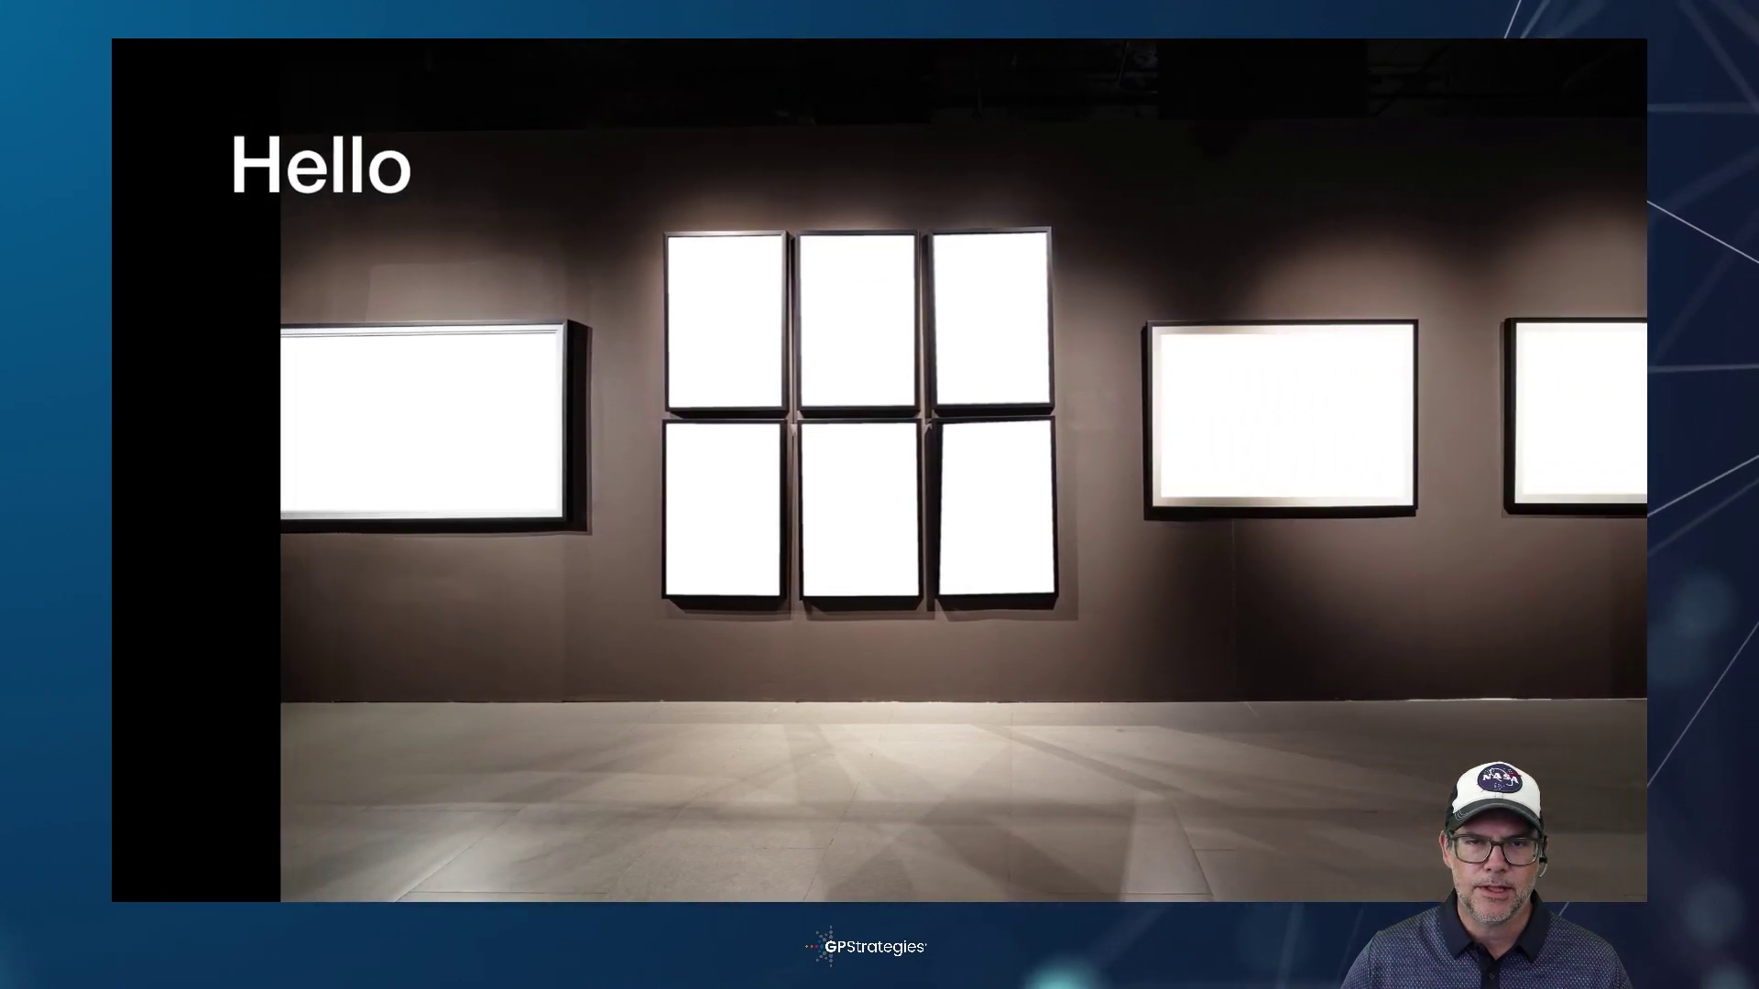
{"action": "key", "text": "Right"}
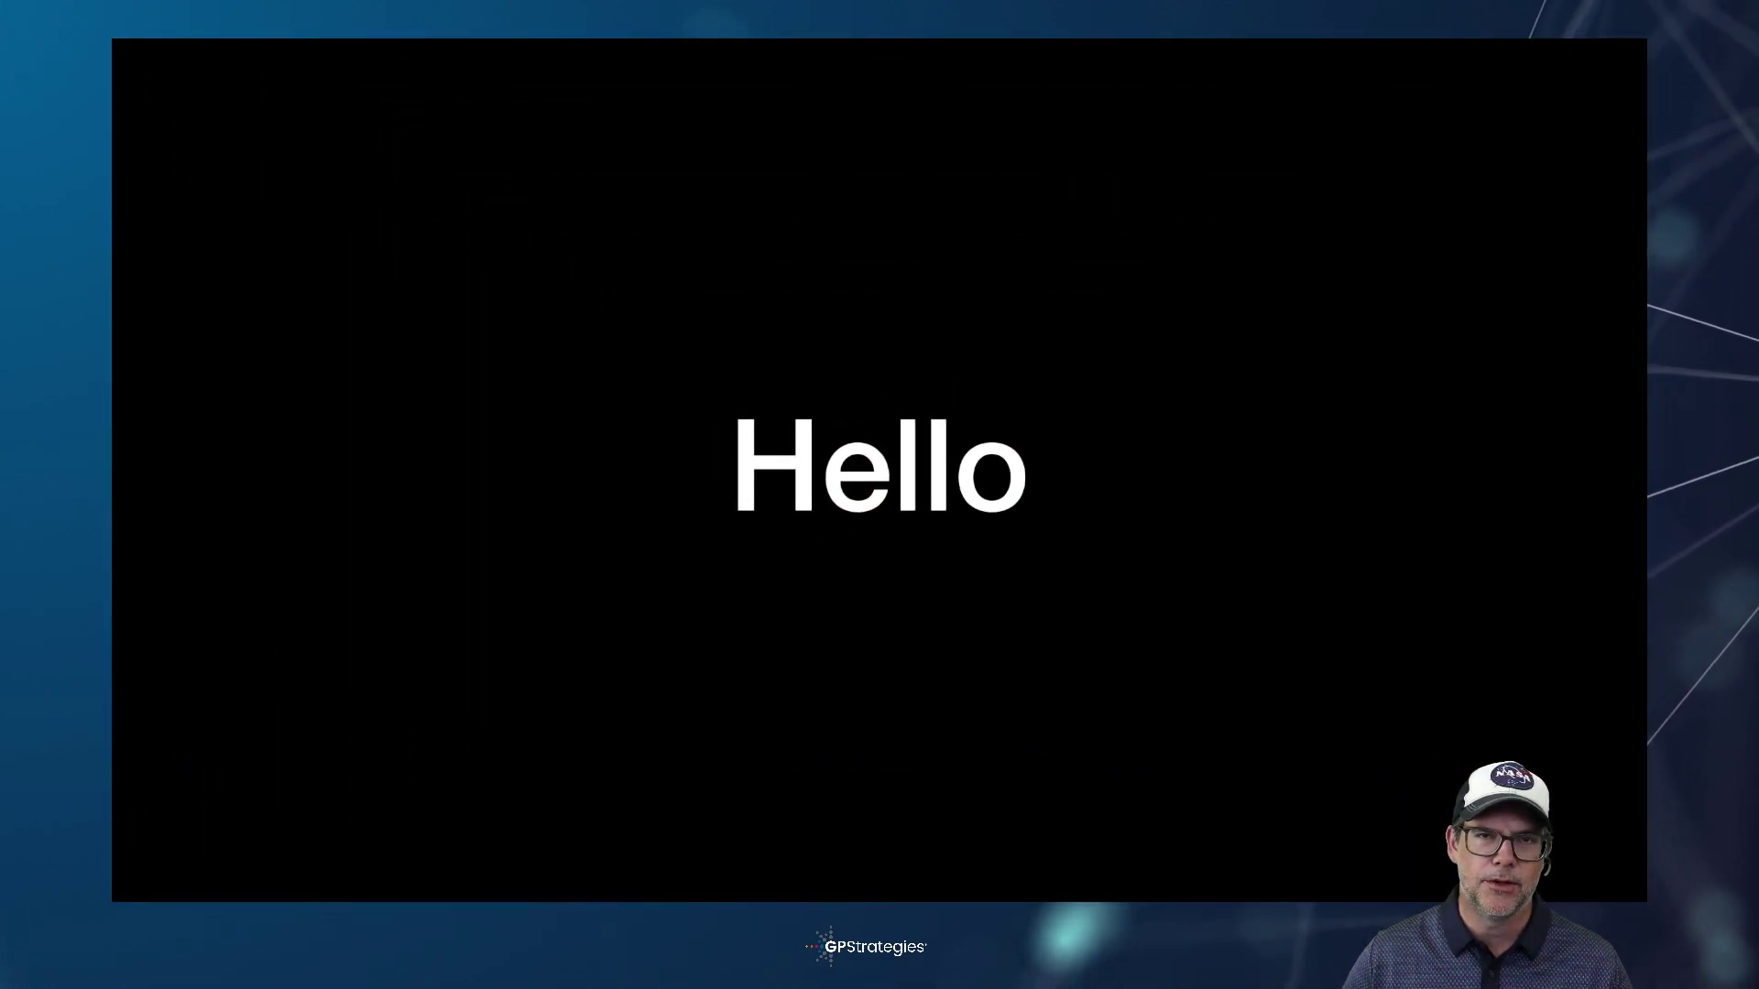